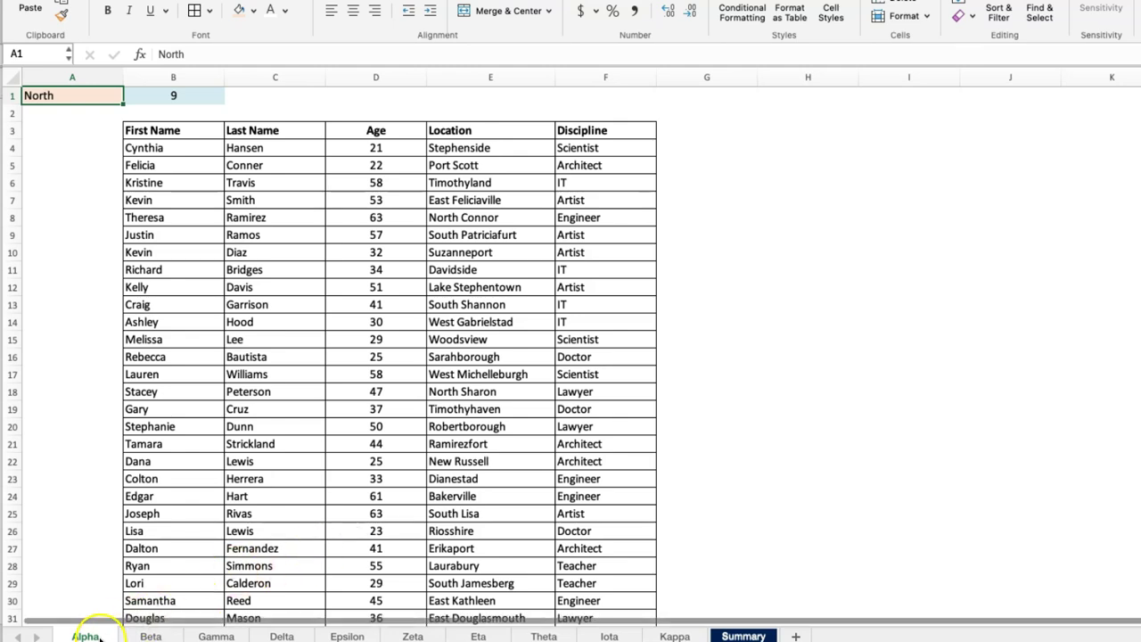
Browse the sheets Alpha, Beta, Gamma, Delta, Zeta, Theta, Iota and Kappa.
click(101, 636)
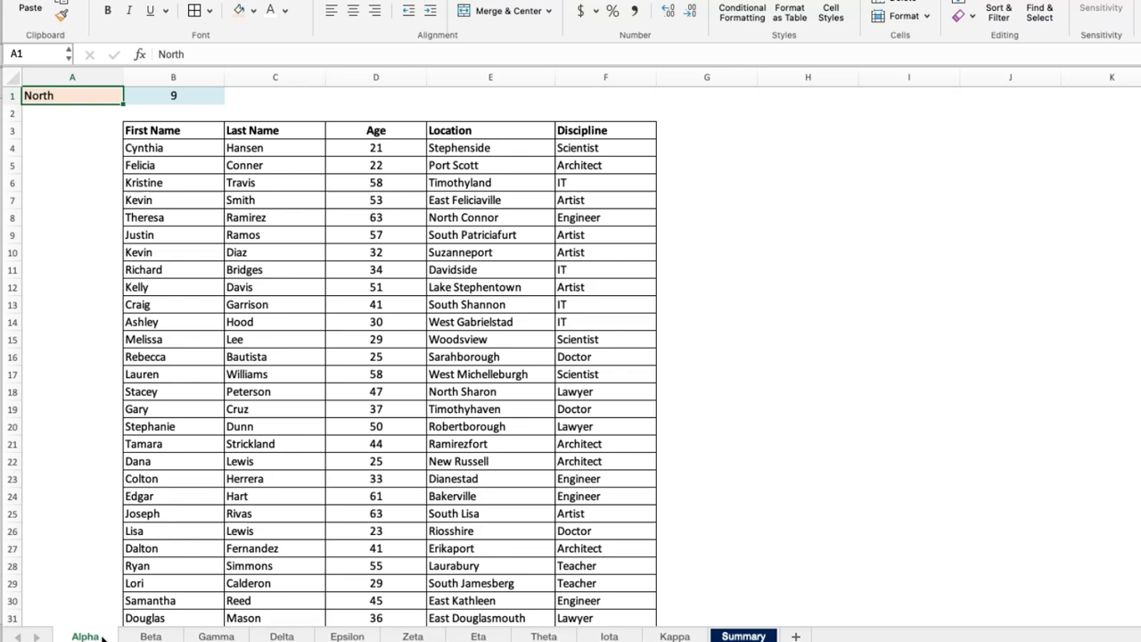
click(149, 636)
click(225, 636)
click(675, 635)
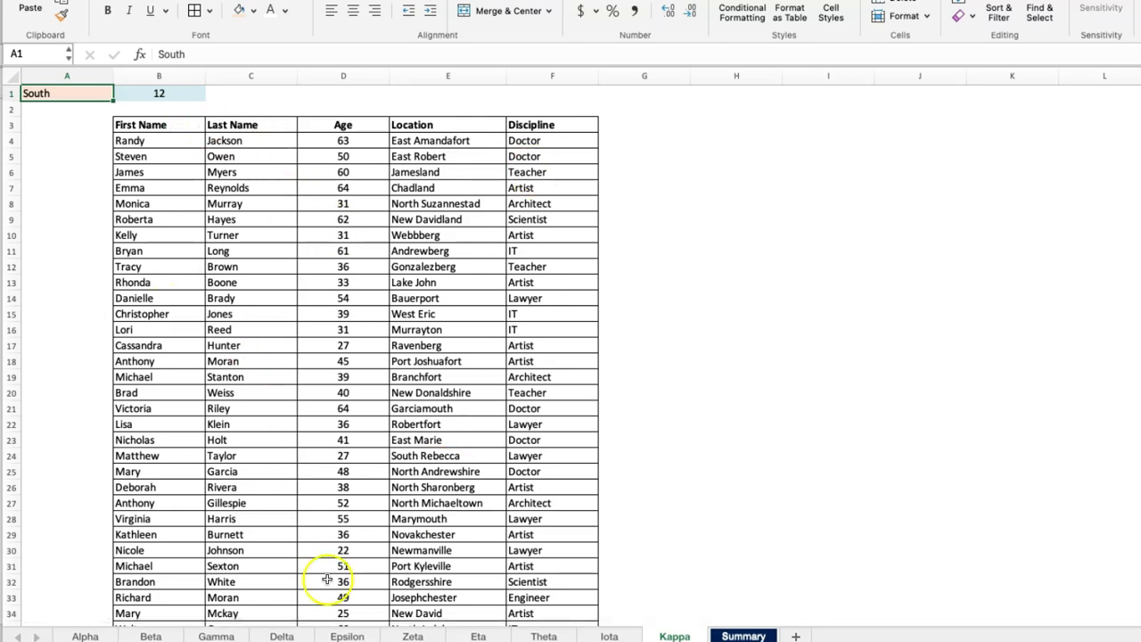
click(85, 635)
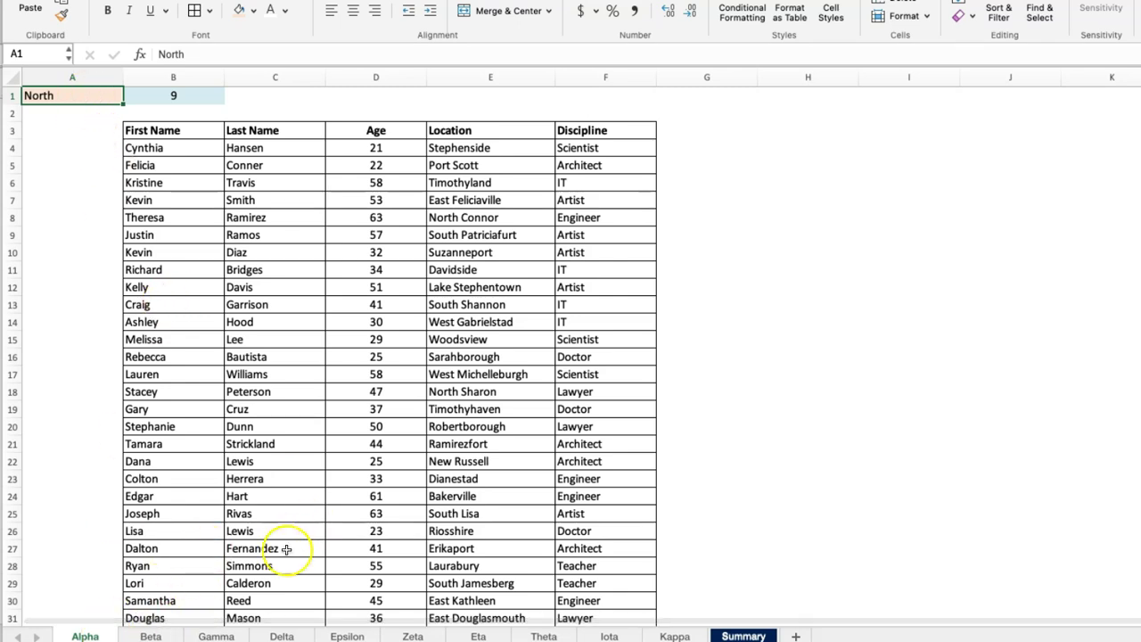
click(284, 636)
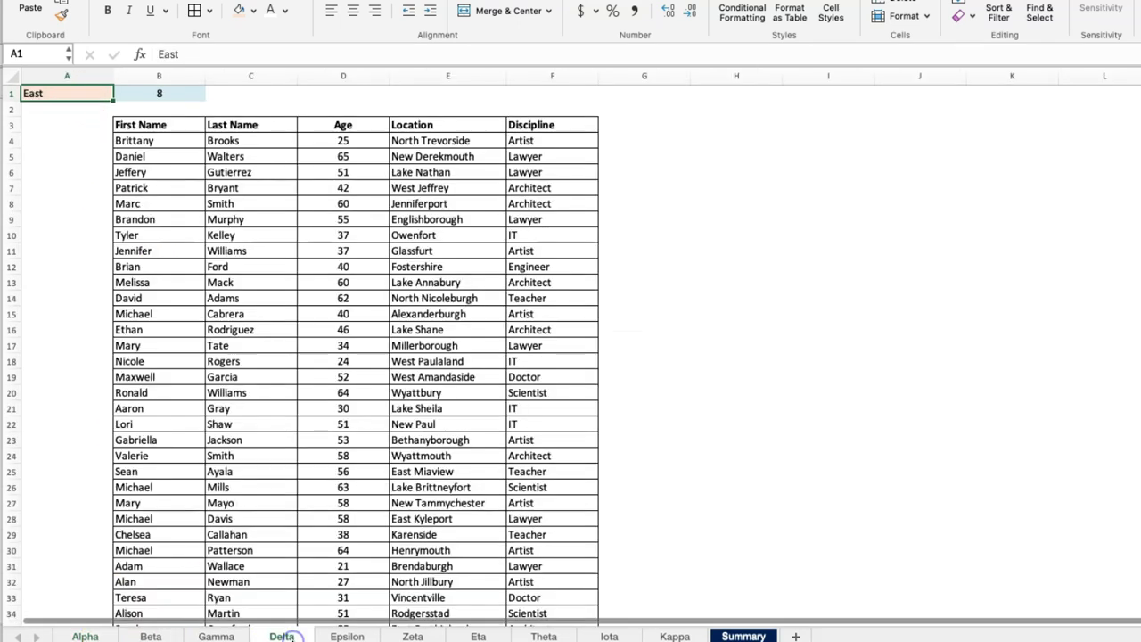
click(426, 637)
click(543, 636)
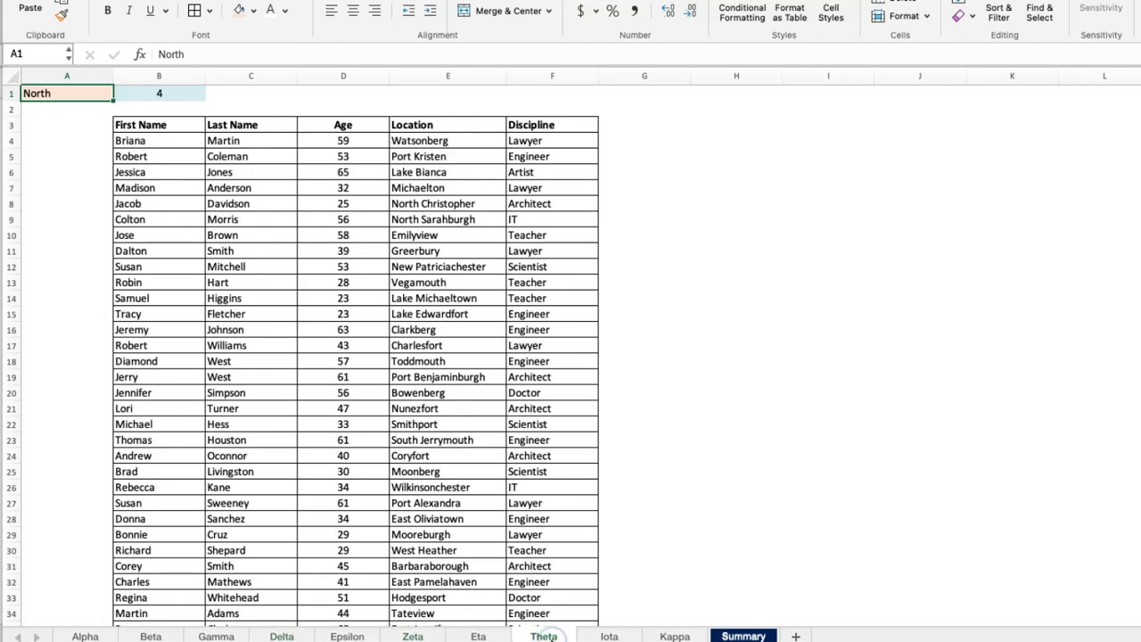
click(609, 637)
click(675, 636)
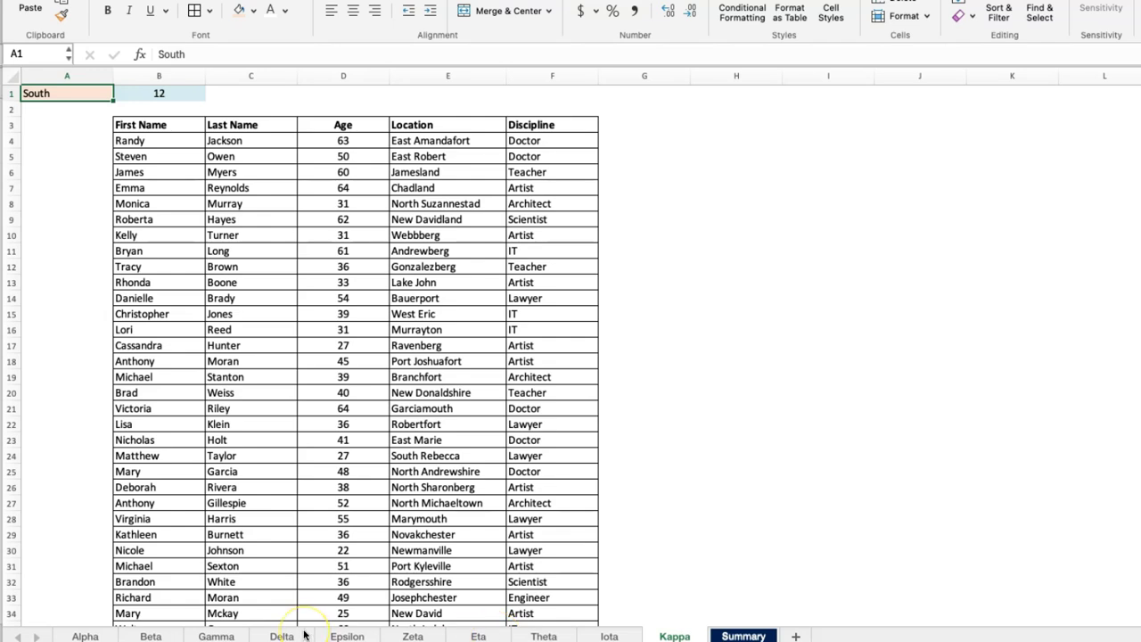
Inspect Alpha's B1 value, glance at Gamma and Eta, then return to the Summary sheet.
click(86, 636)
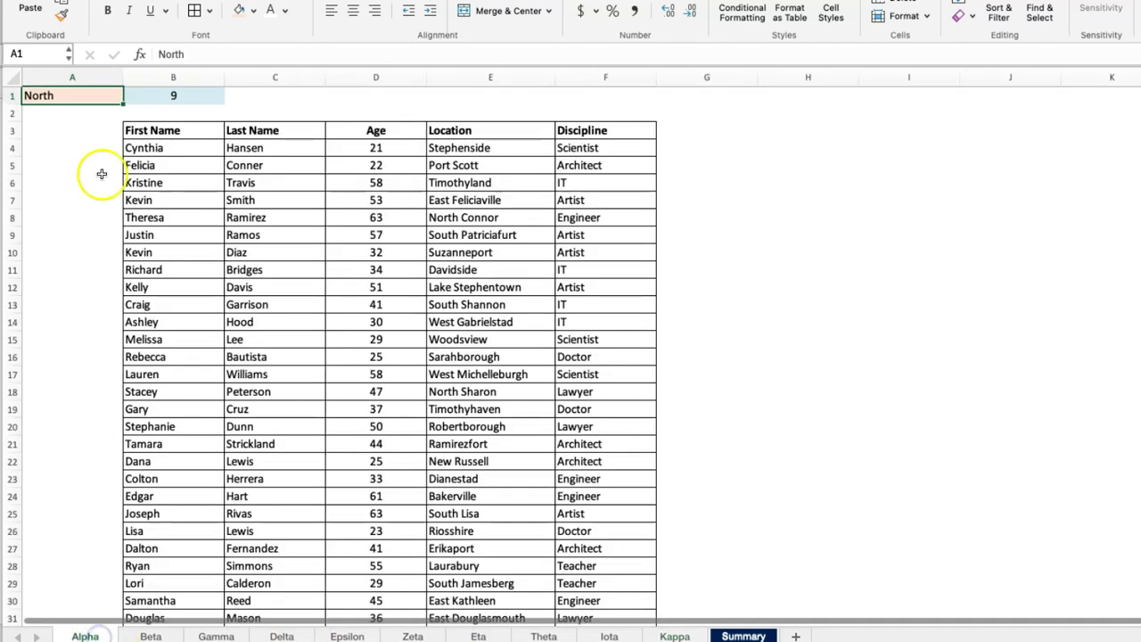
click(183, 95)
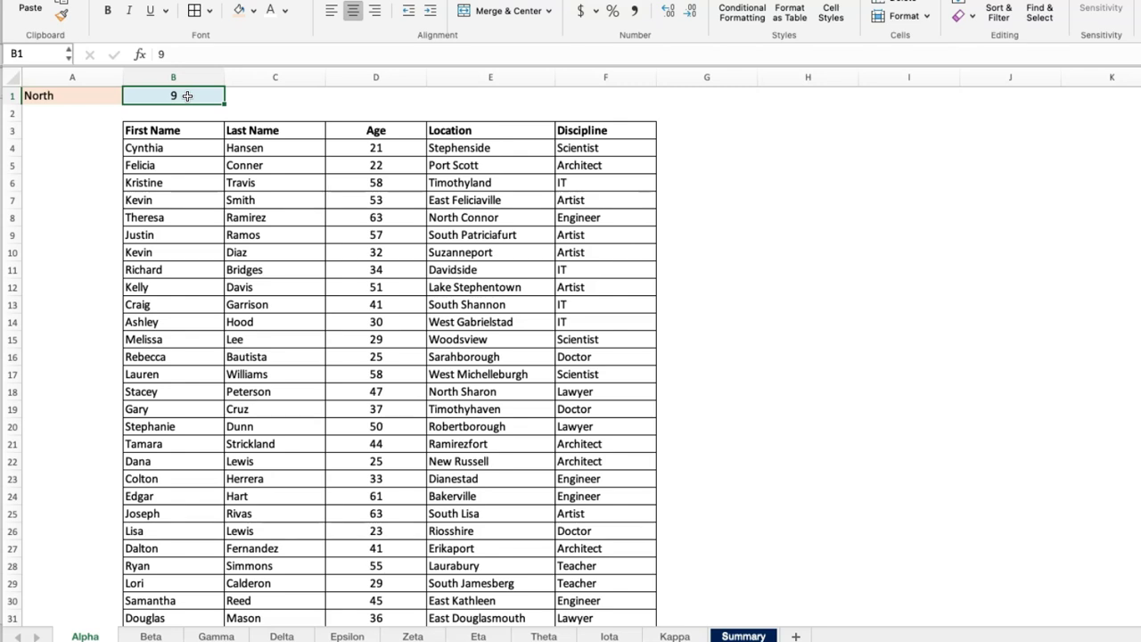
click(224, 635)
click(478, 636)
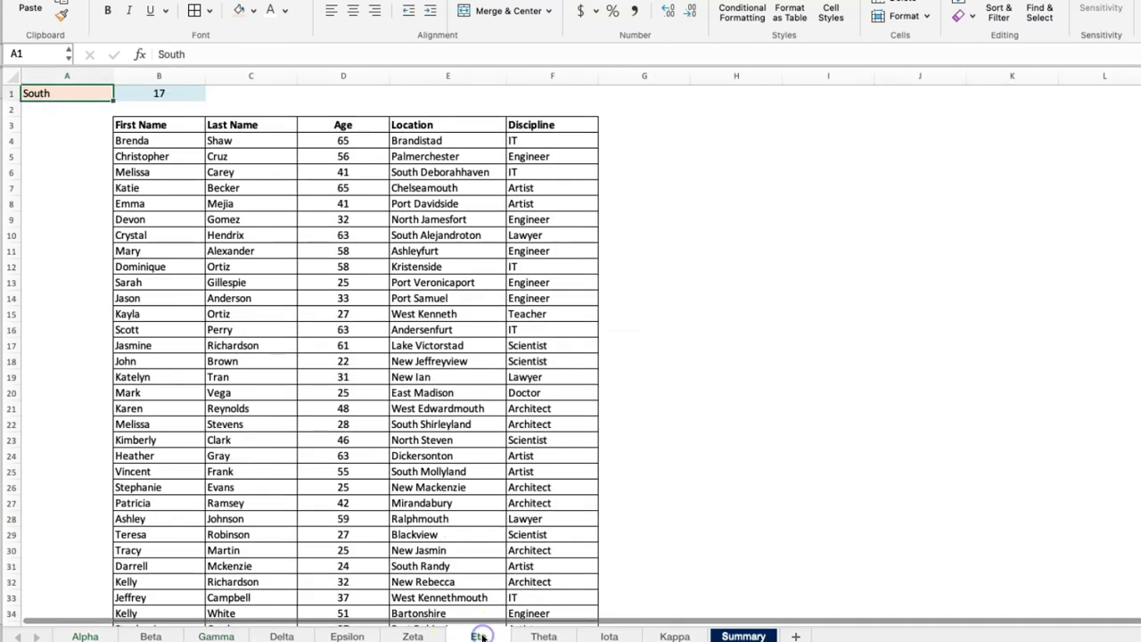
click(749, 635)
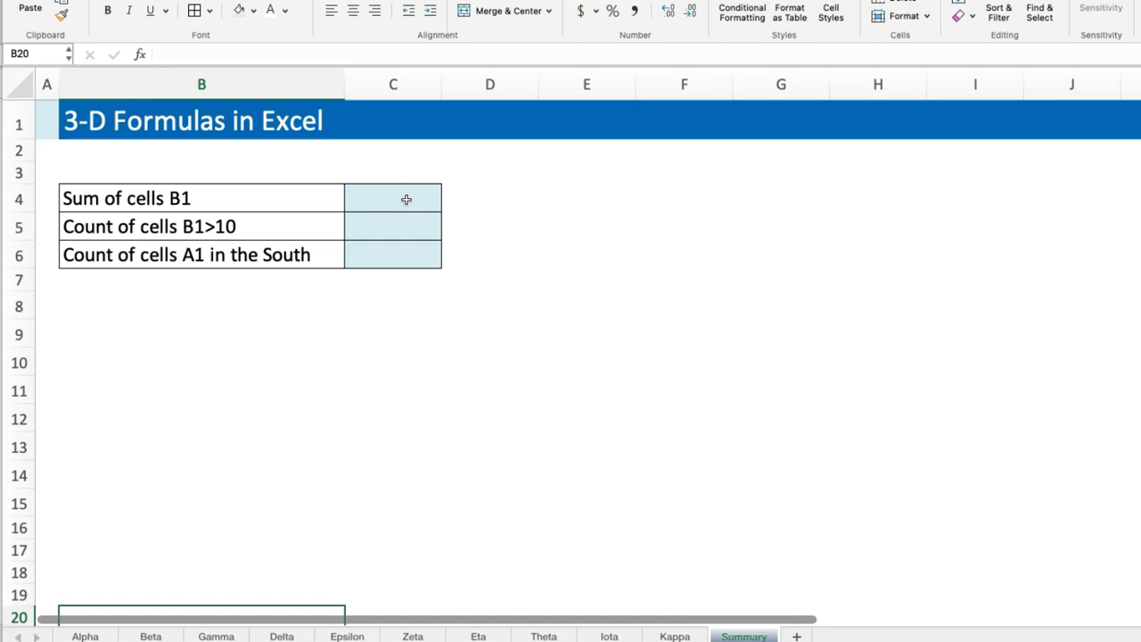
Enter =SUM(Alpha:Kappa!B1) in C4 to total B1 across all sheets, giving 109.
click(93, 634)
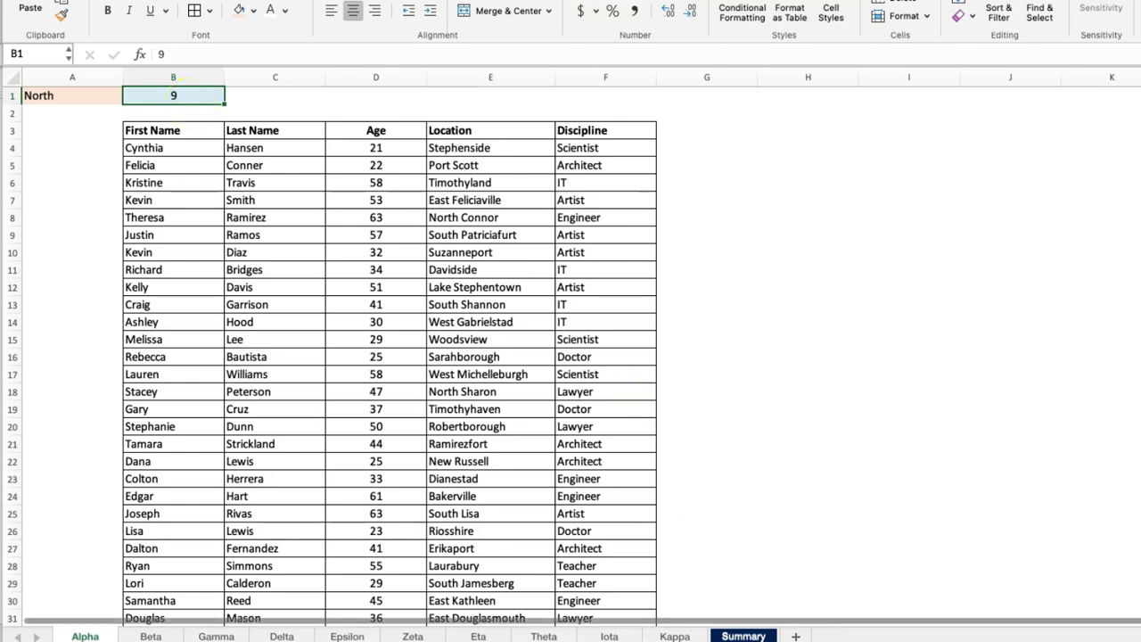
click(749, 636)
click(381, 196)
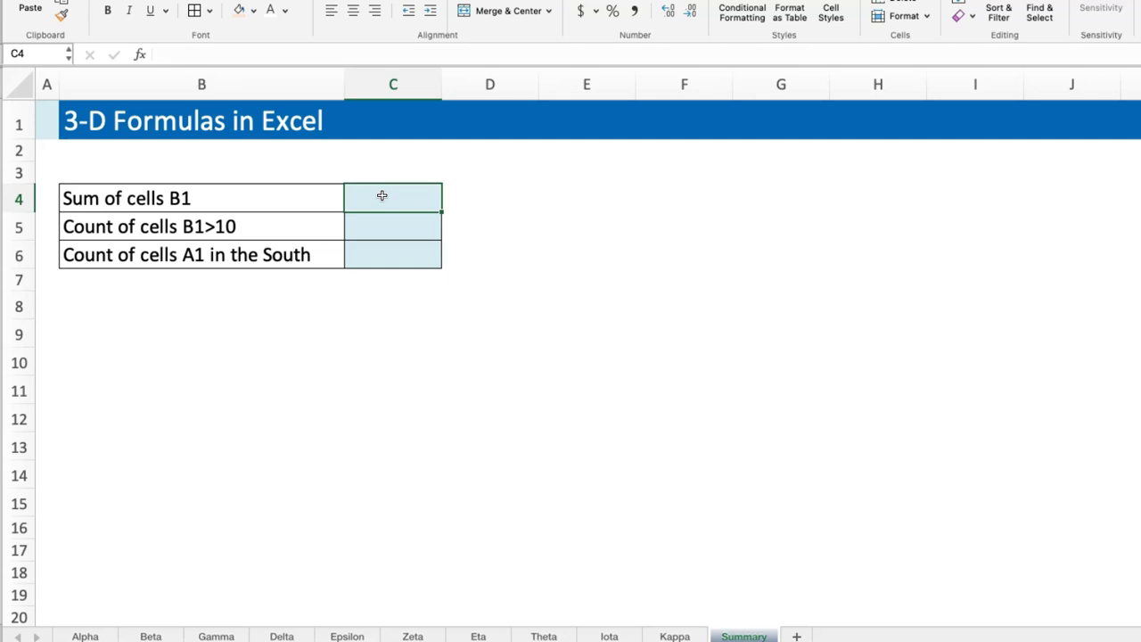
text(=sum)
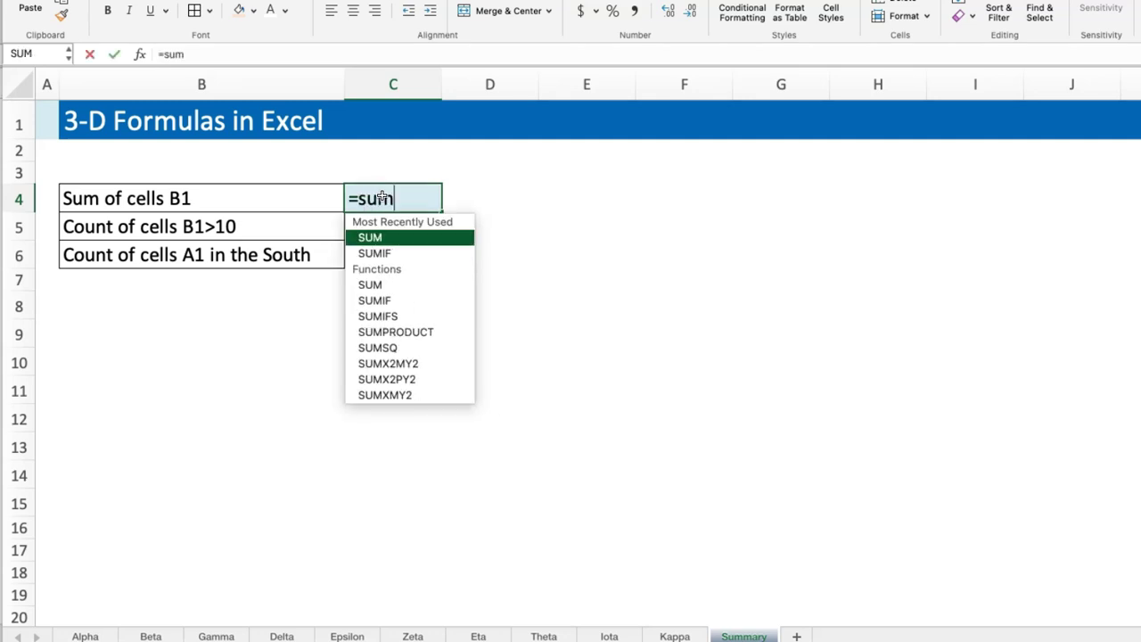
key(Tab)
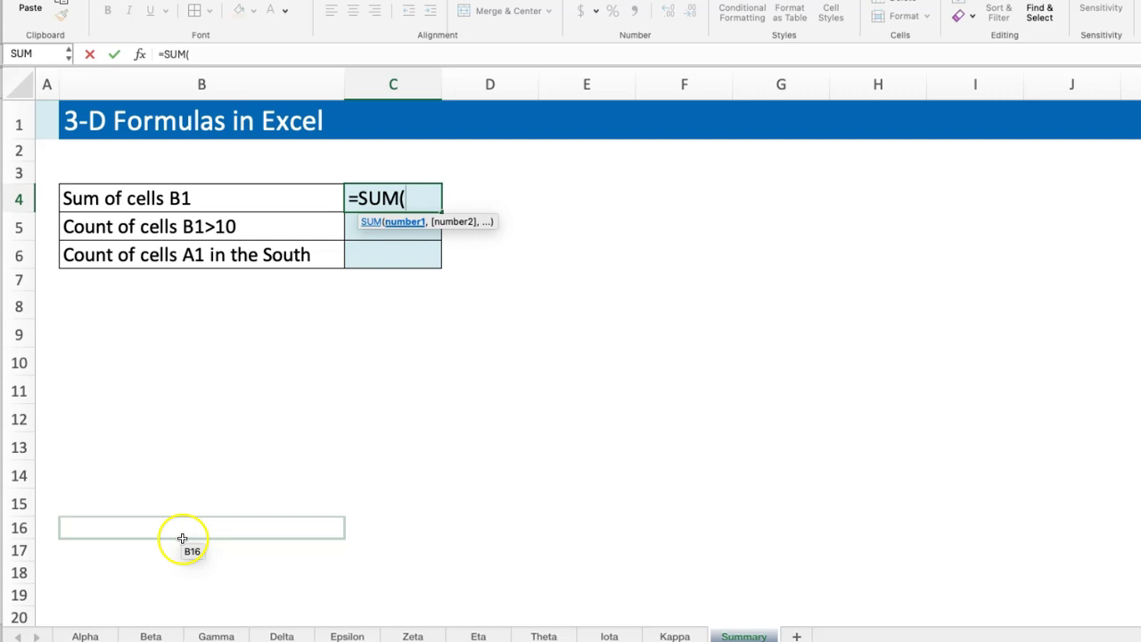
click(87, 636)
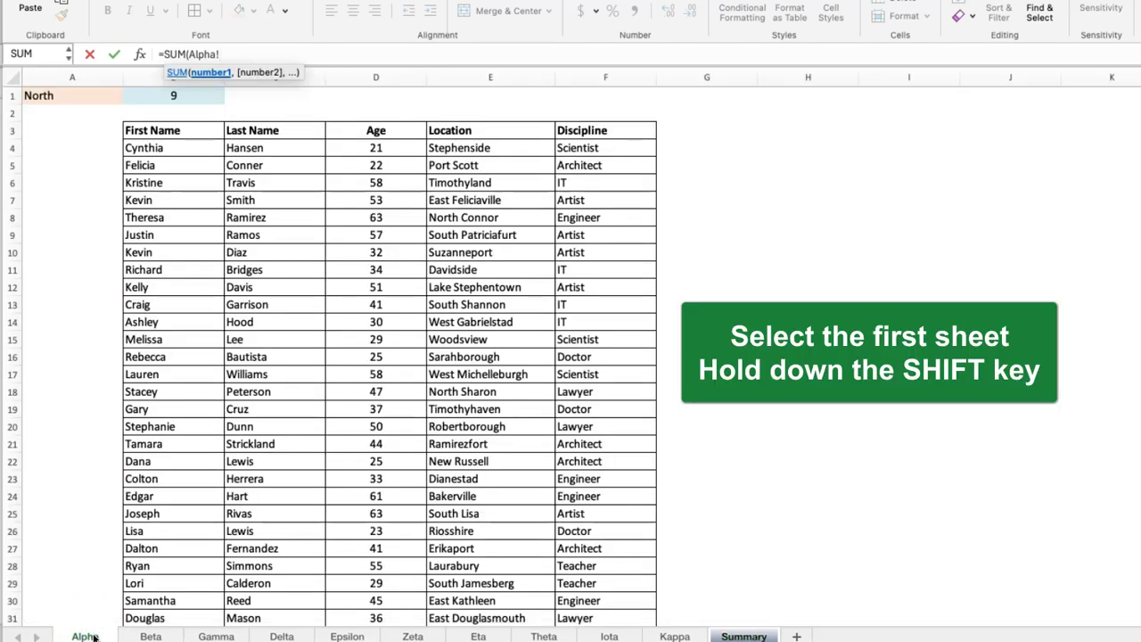
shift+click(676, 636)
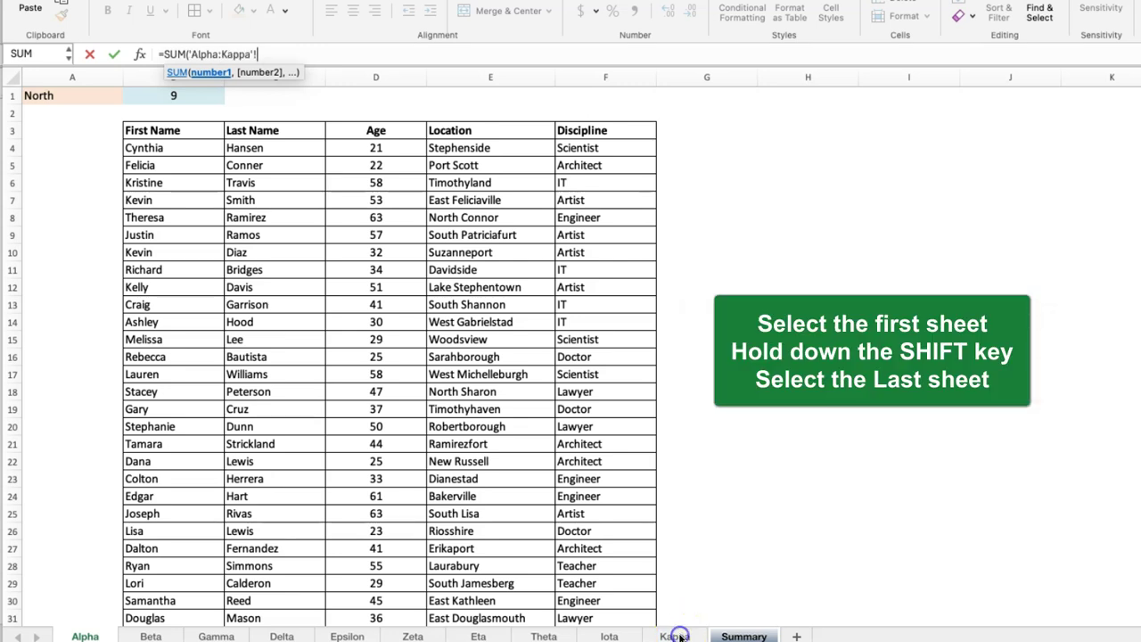
click(189, 96)
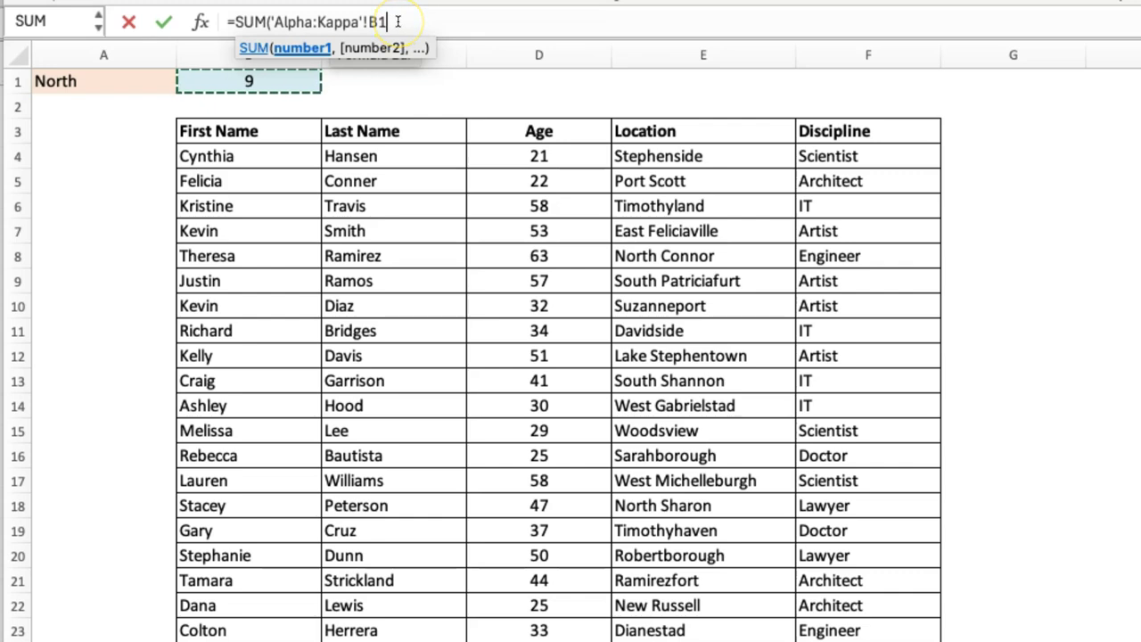
text())
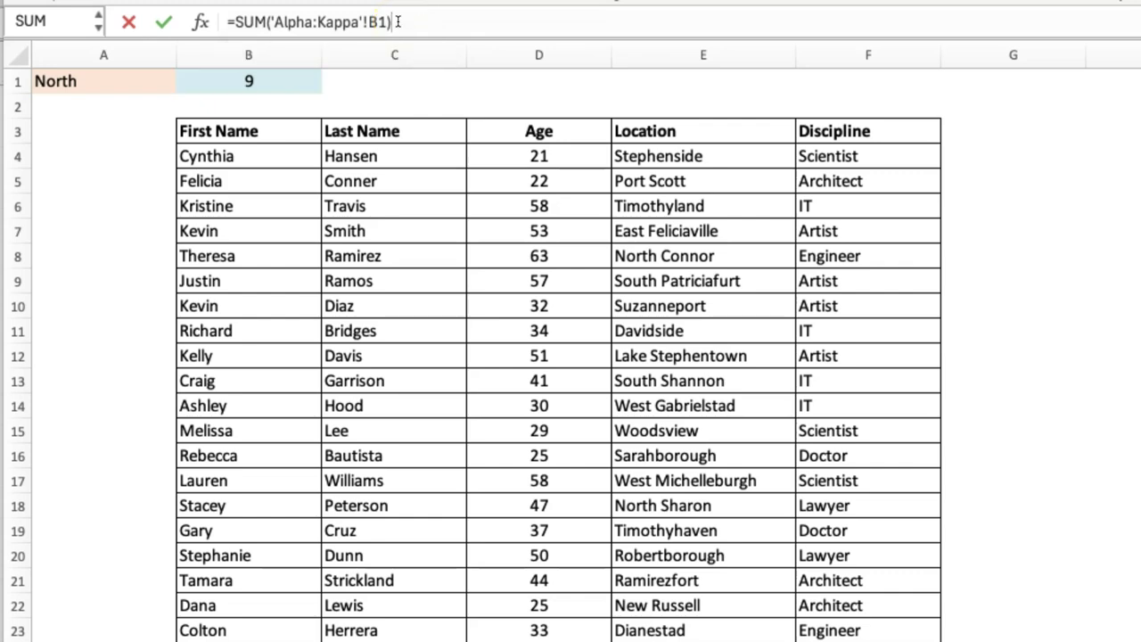
key(Return)
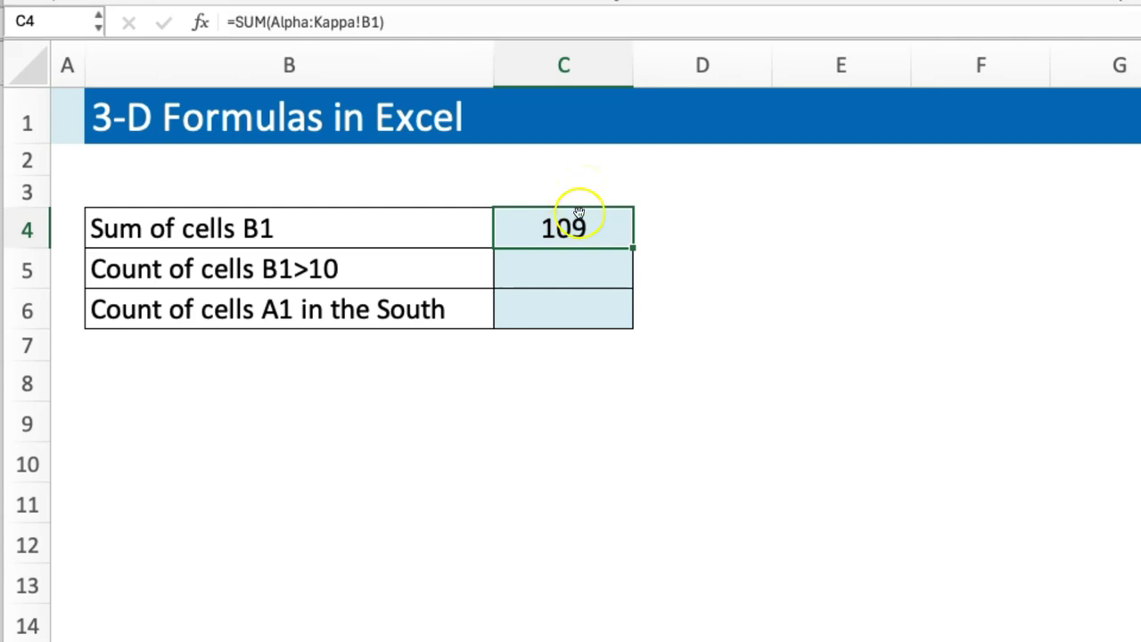
click(569, 268)
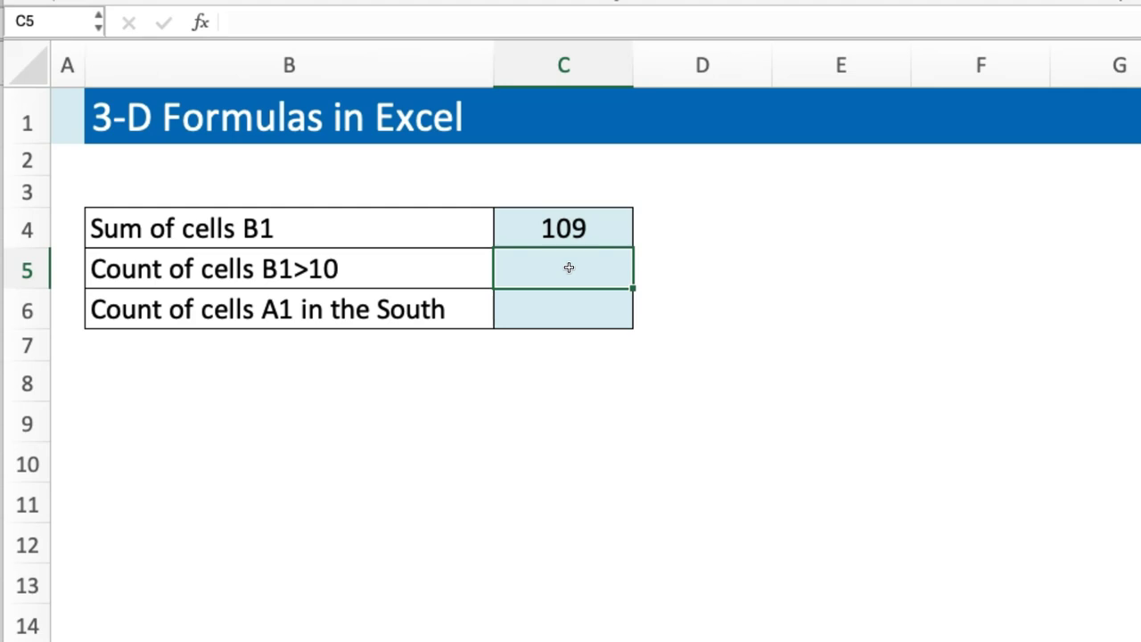
Enter =COUNTIF('Alpha:Kappa'!B1,">10") in C5, which returns #VALUE!
text(=counti)
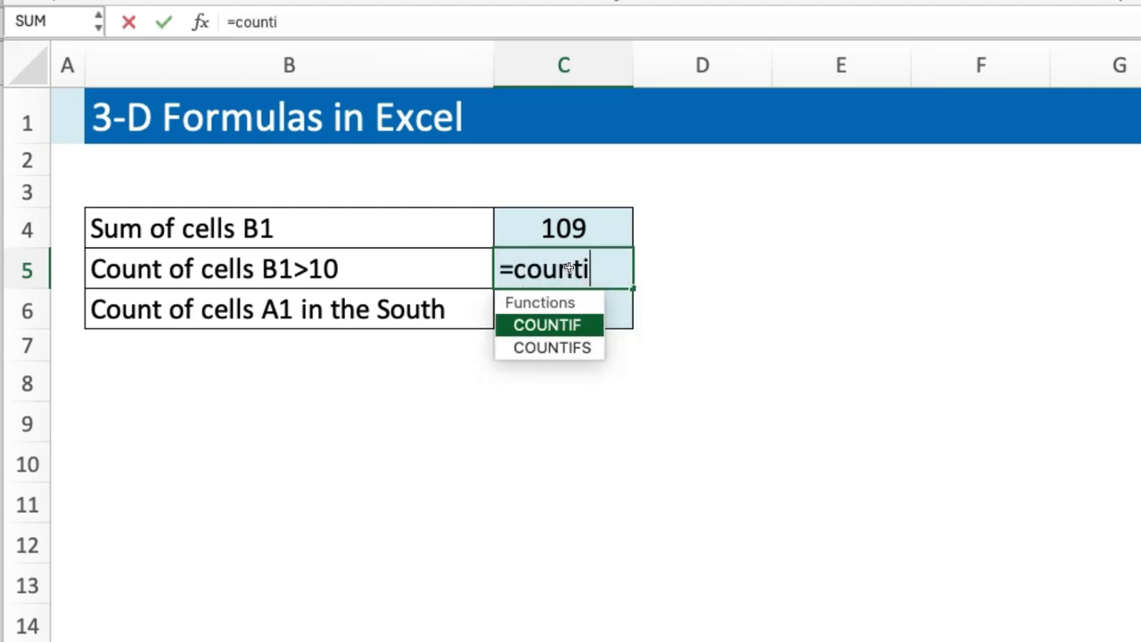
key(Tab)
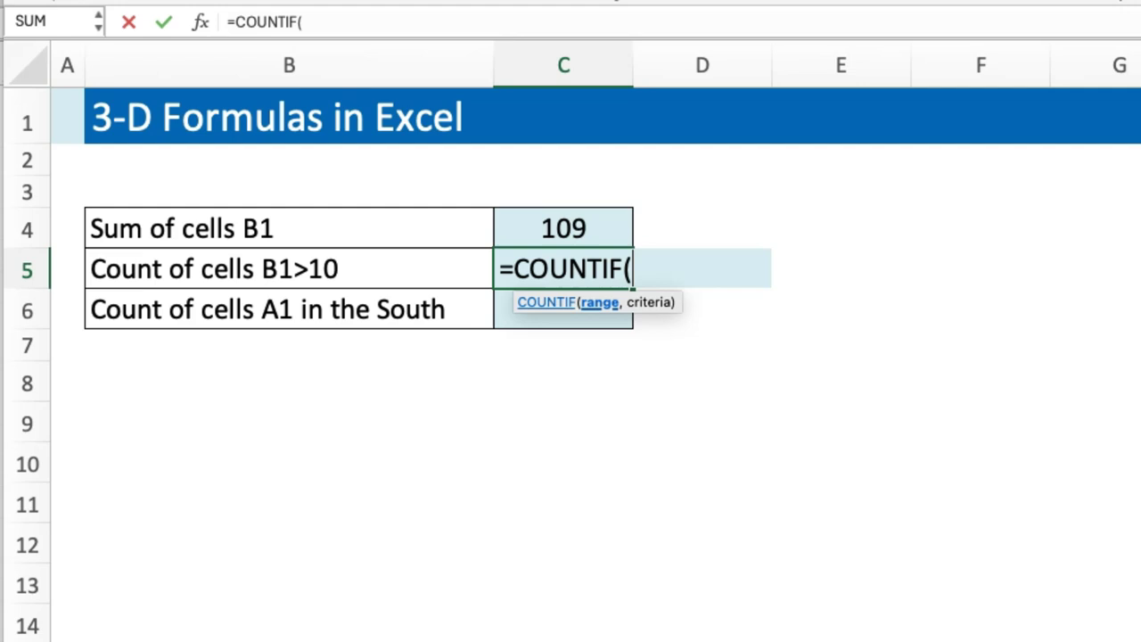
key(ctrl+Page_Down)
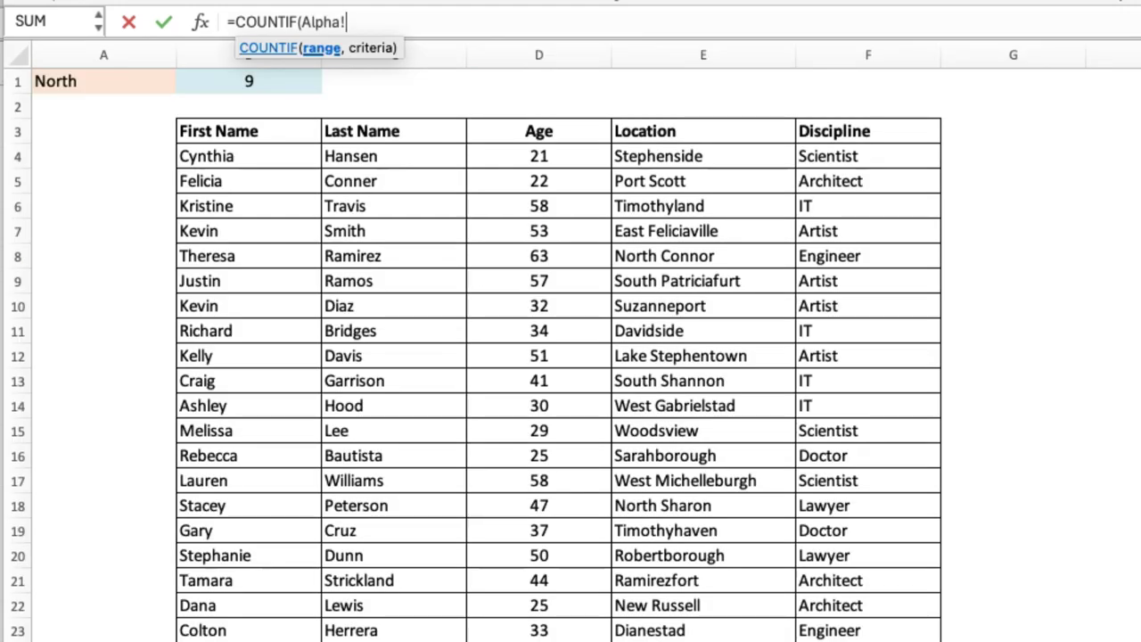
key(ctrl+shift+Page_Down)
click(273, 83)
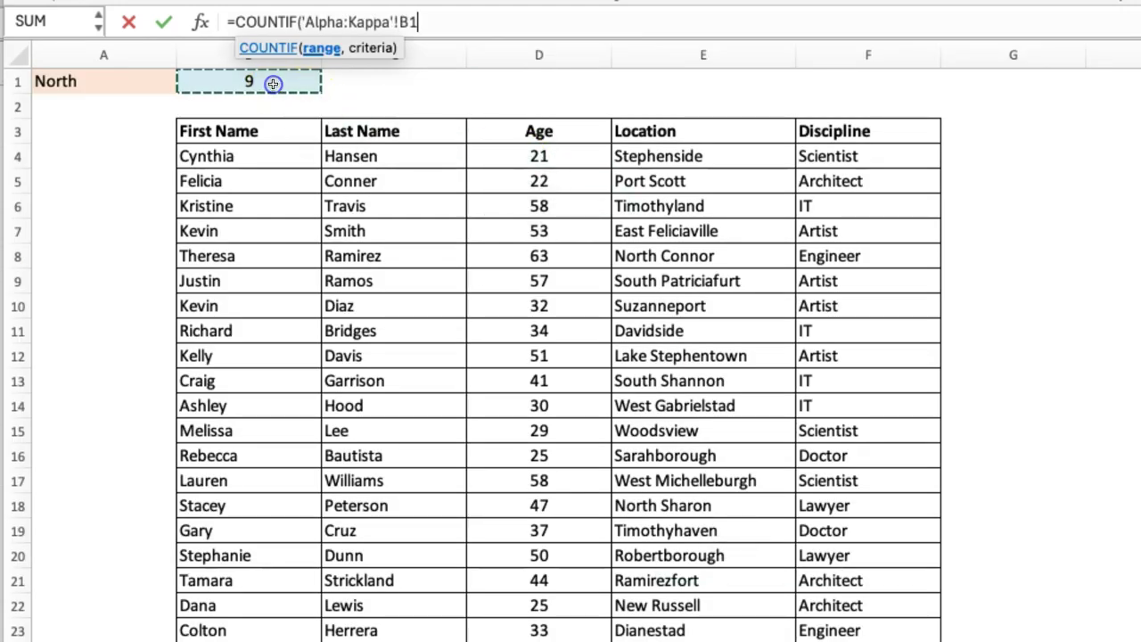
text(,)
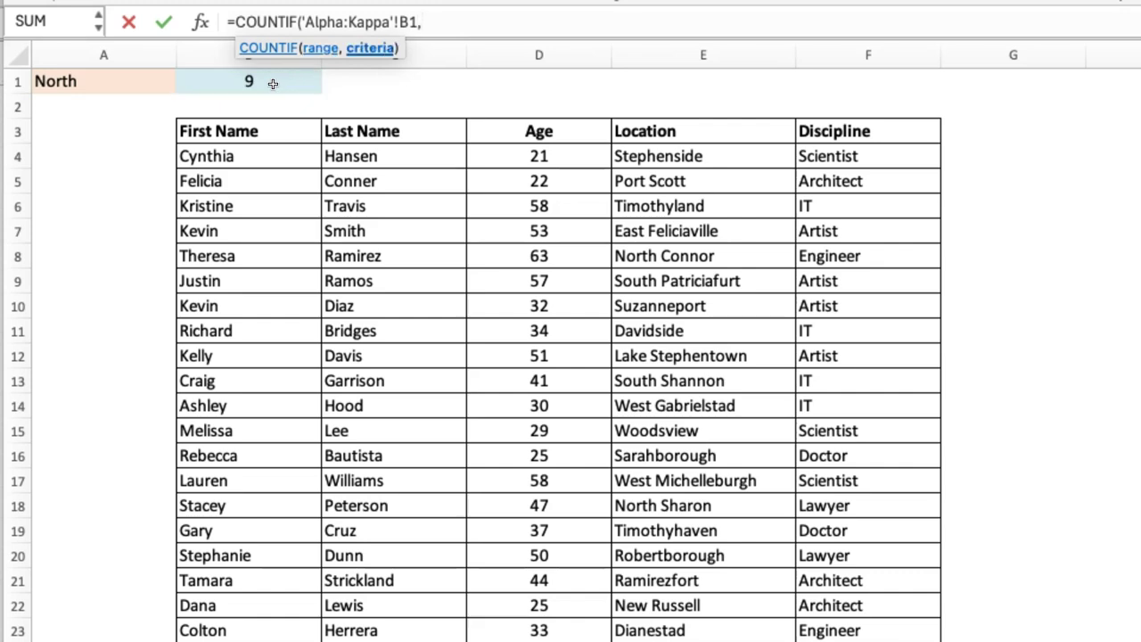
text(">10"))
key(Return)
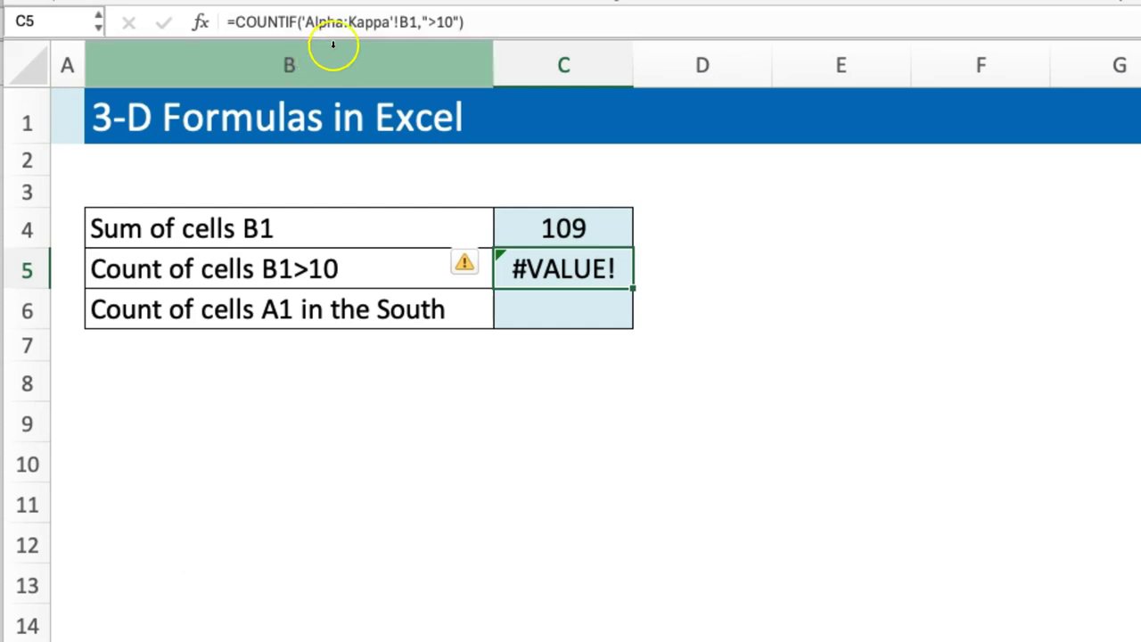
click(552, 227)
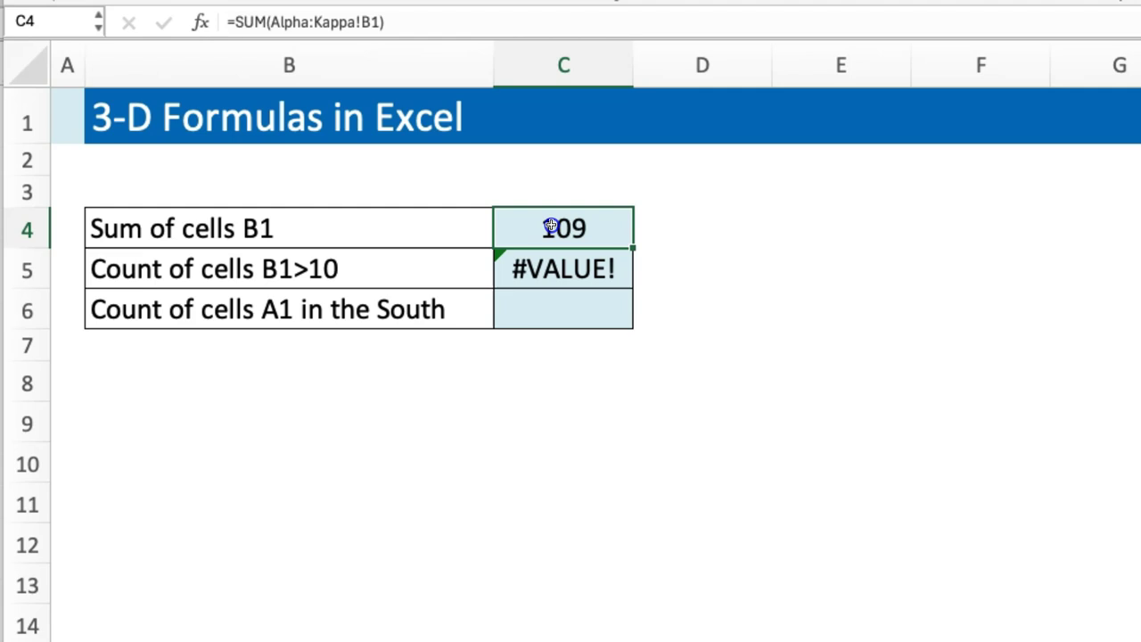
click(258, 21)
key(BackSpace)
key(BackSpace)
key(BackSpace)
text(M)
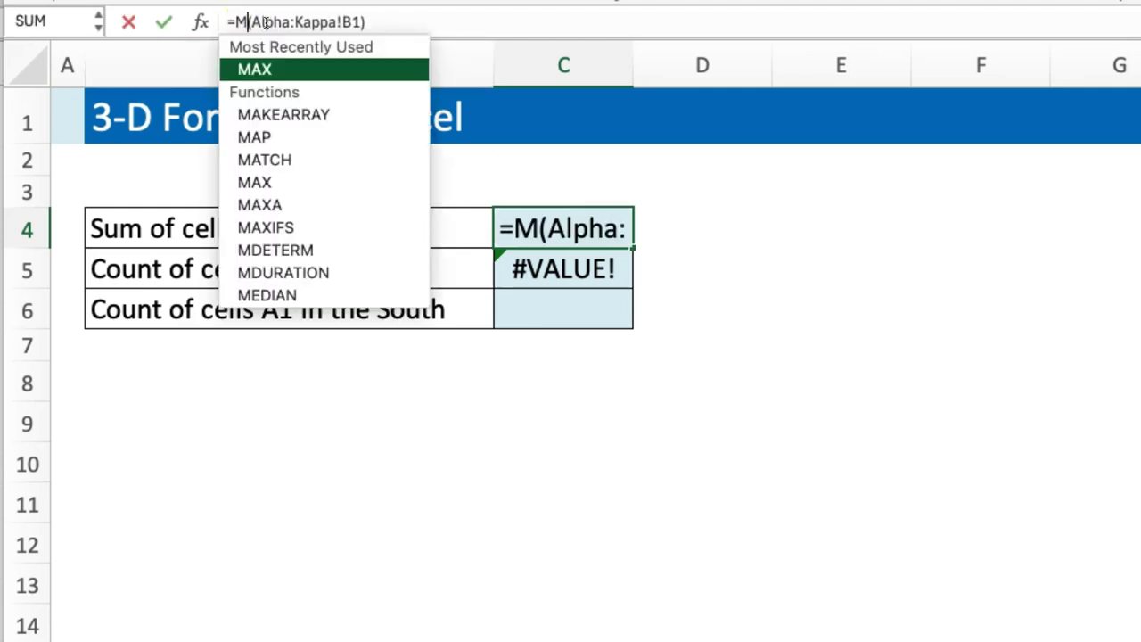
text(AX)
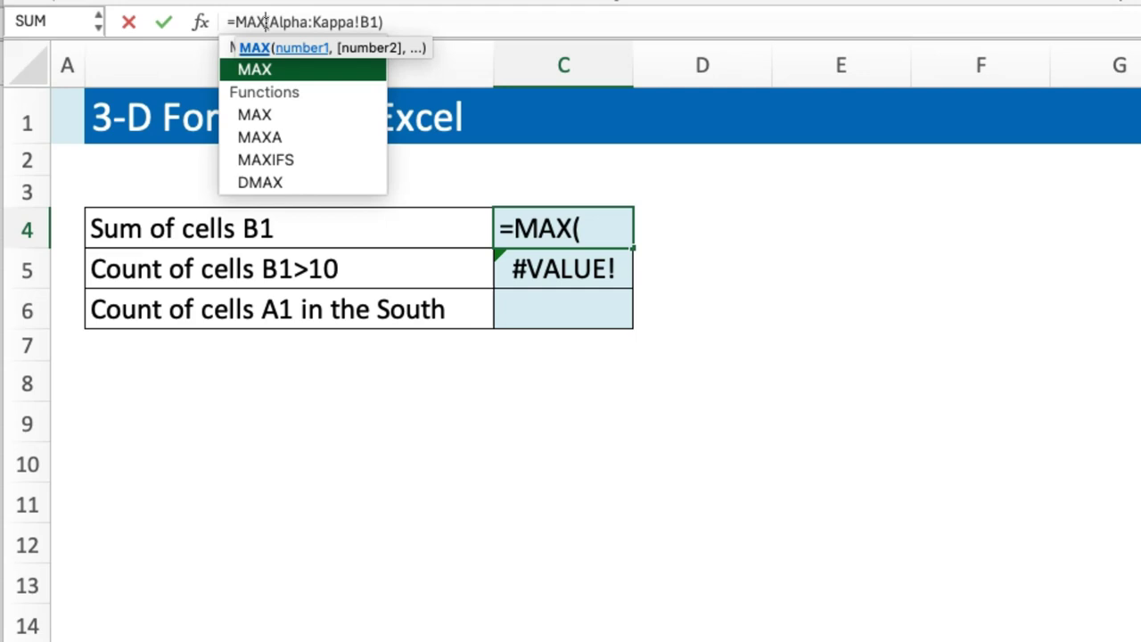
key(Return)
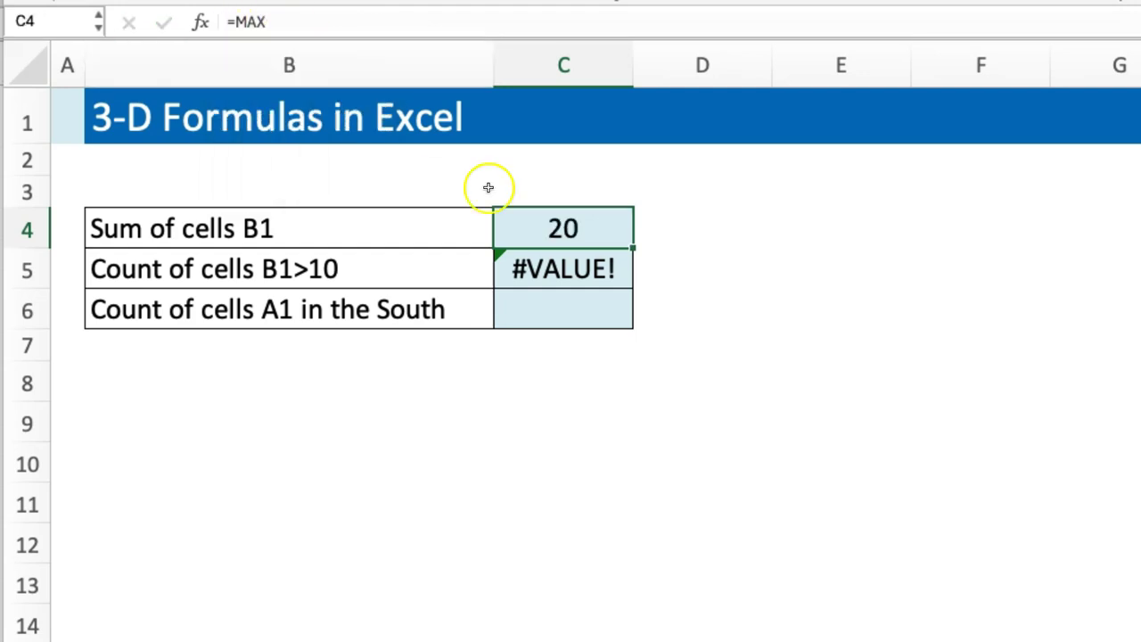
double_click(589, 230)
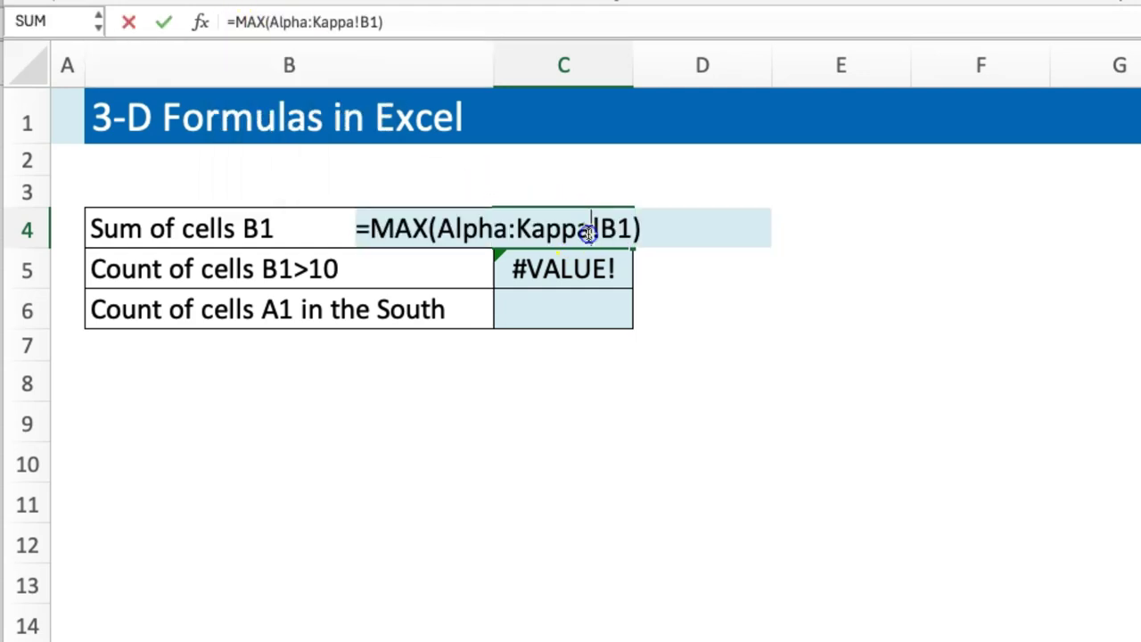
click(427, 229)
key(BackSpace)
key(BackSpace)
key(BackSpace)
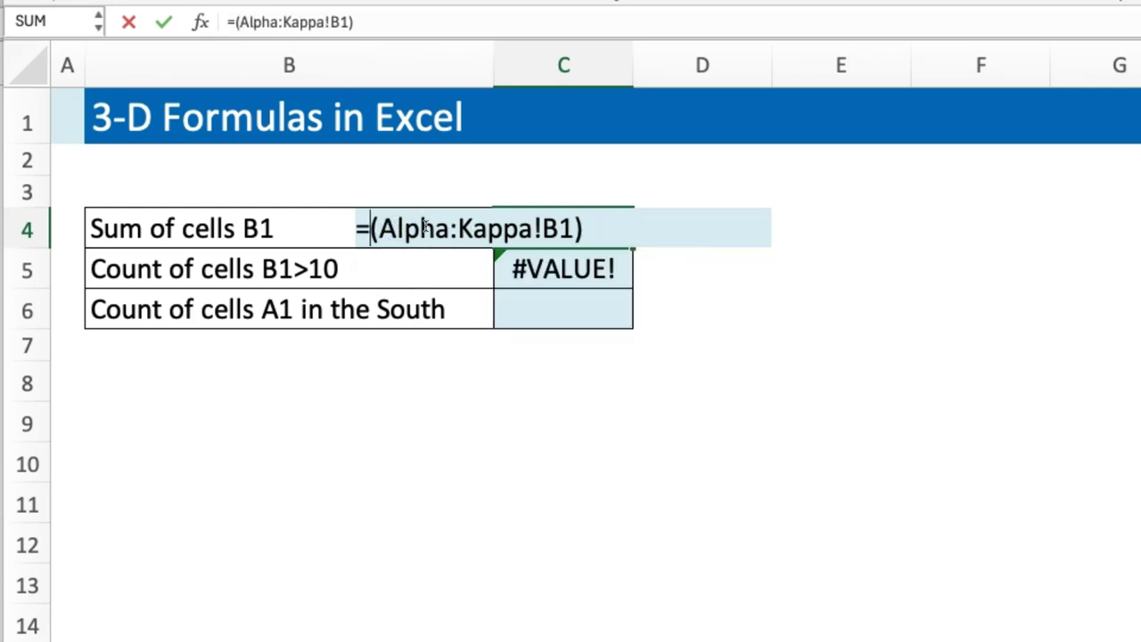
text(AVERAGE)
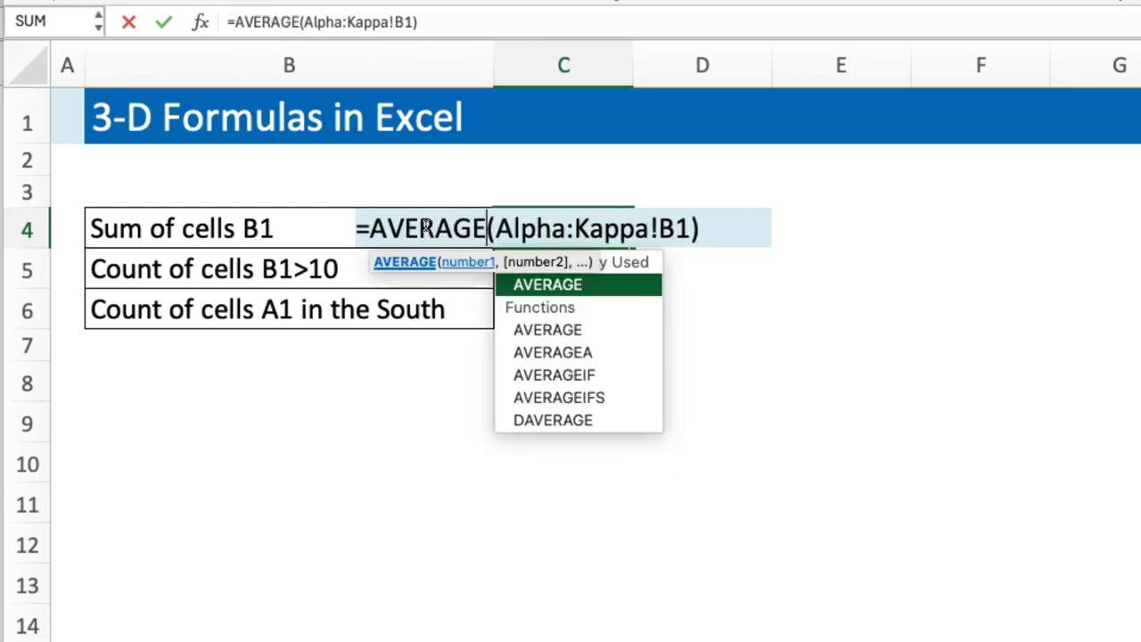
key(Return)
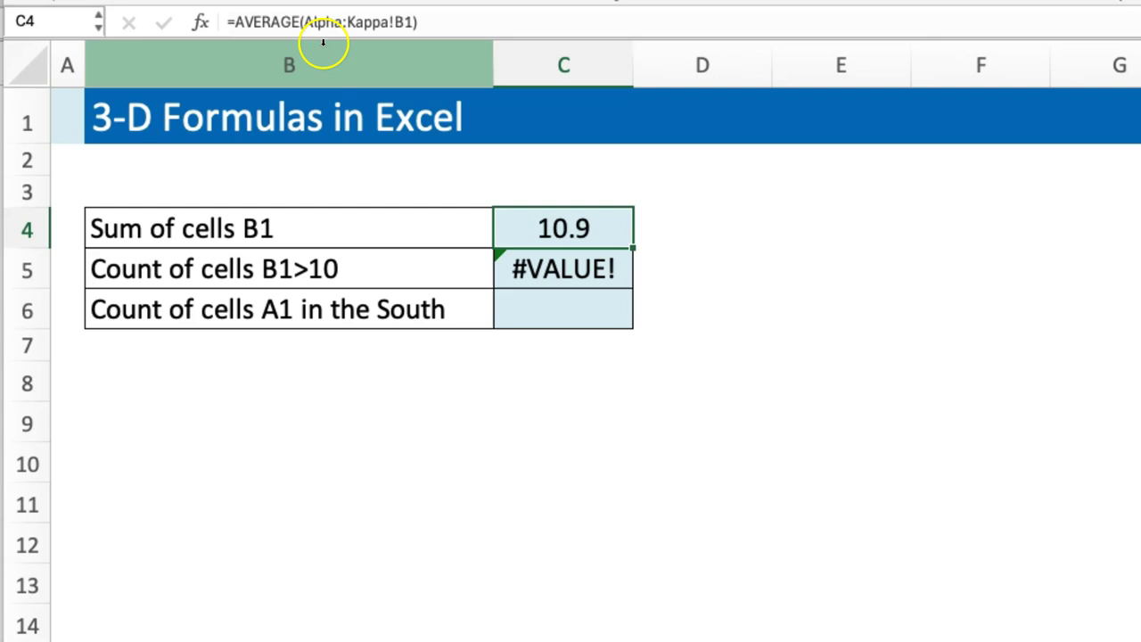
click(297, 23)
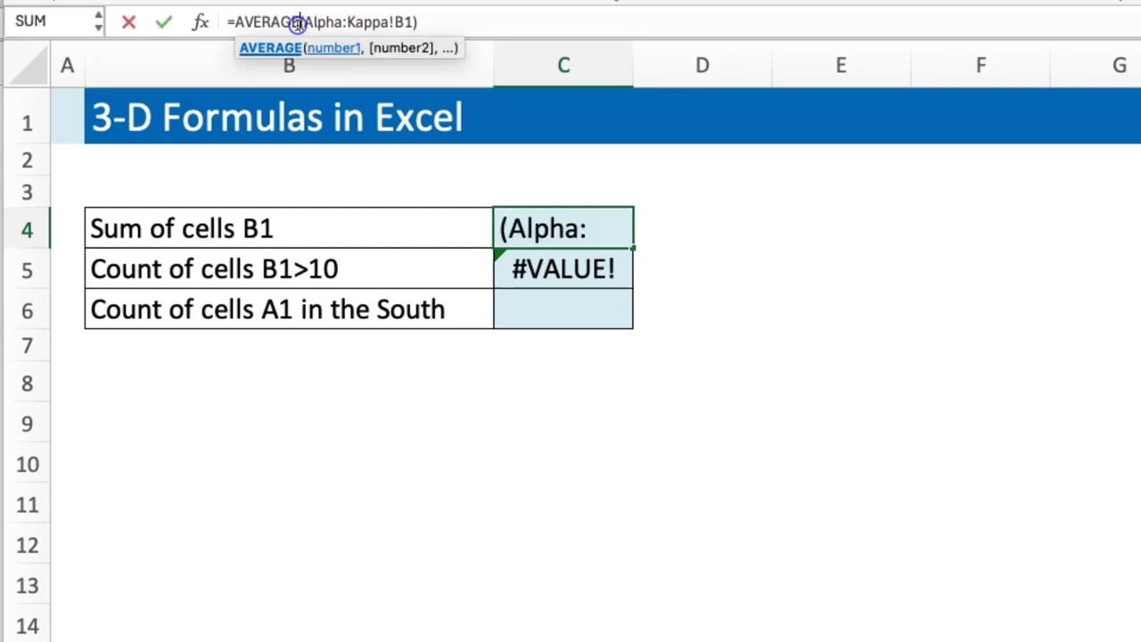
key(BackSpace)
key(BackSpace)
key(BackSpace)
key(BackSpace)
key(BackSpace)
key(BackSpace)
key(BackSpace)
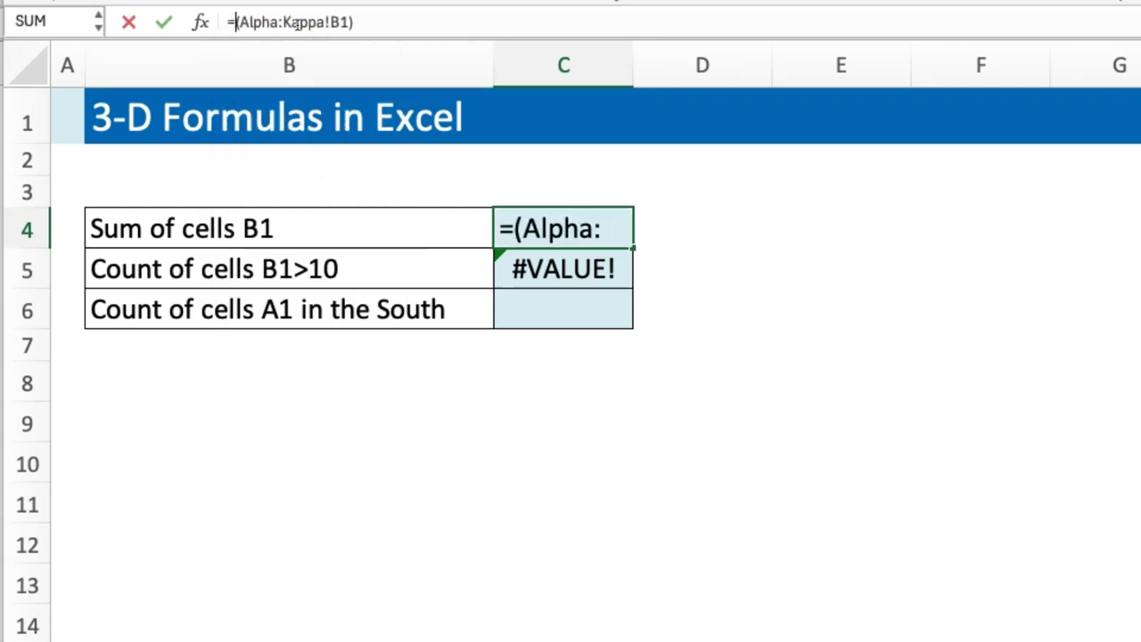
text(SUM)
key(Return)
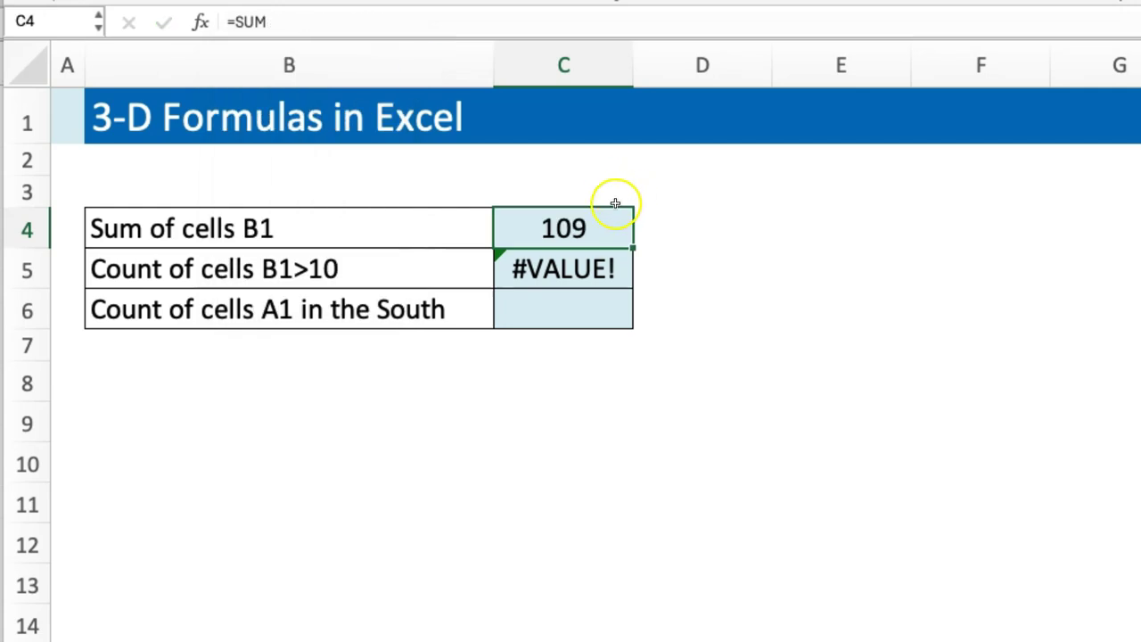
click(562, 267)
Delete the #VALUE! COUNTIF formula from C5.
click(565, 305)
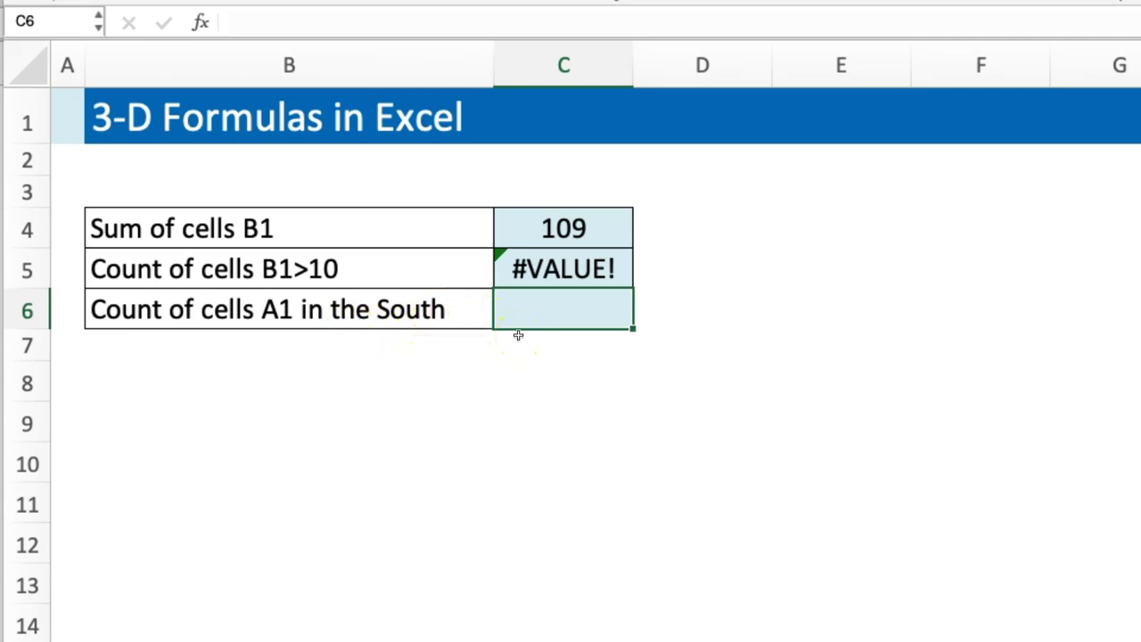
click(589, 317)
key(Up)
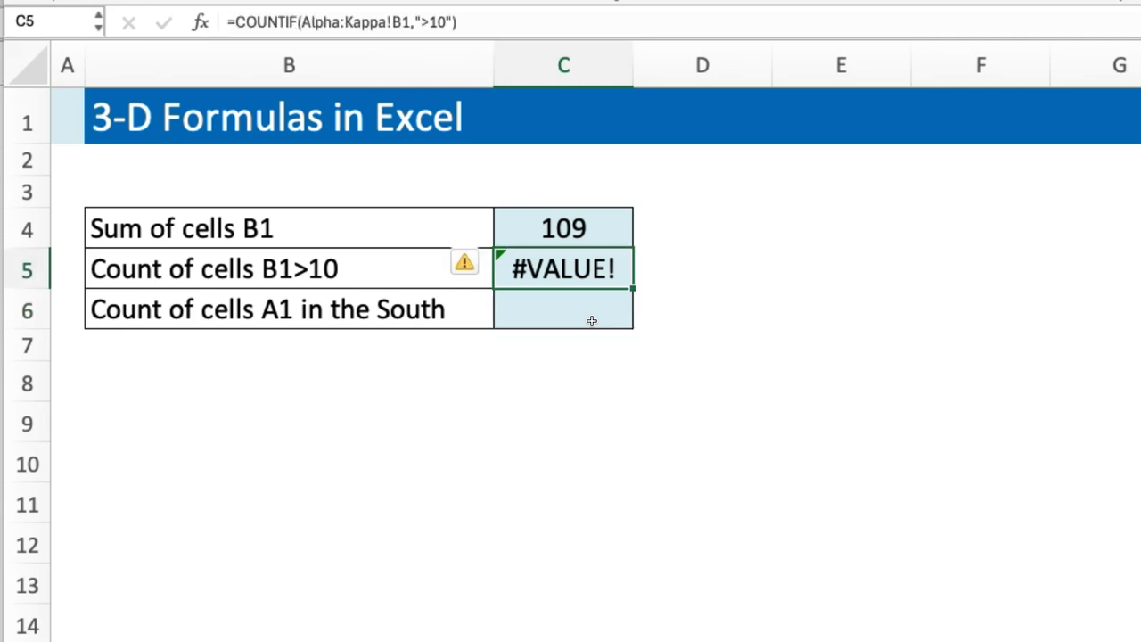
key(Delete)
key(Up)
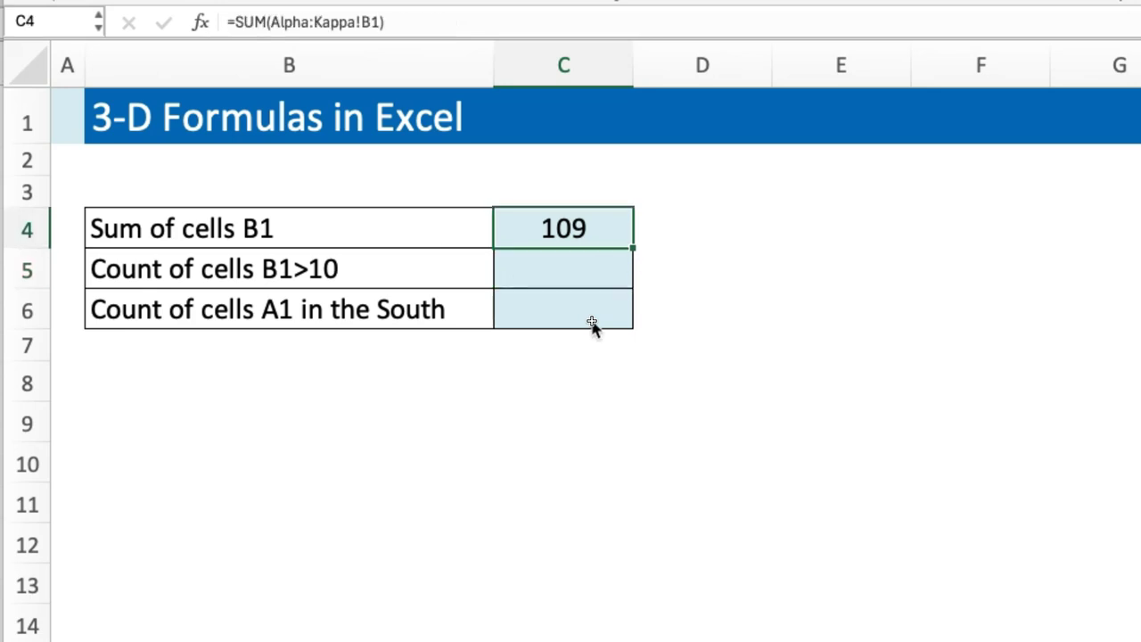
Enter =VSTACK(Alpha:Kappa!A1) in C7 to spill every sheet's A1 region down C7:C16.
key(Down)
key(Down)
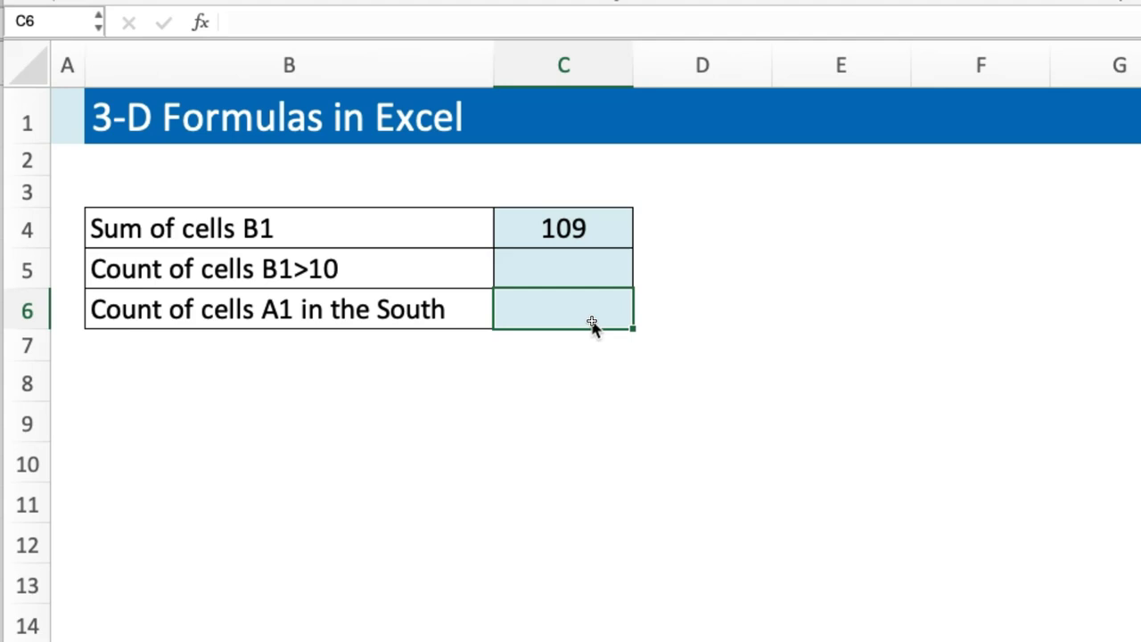
key(Down)
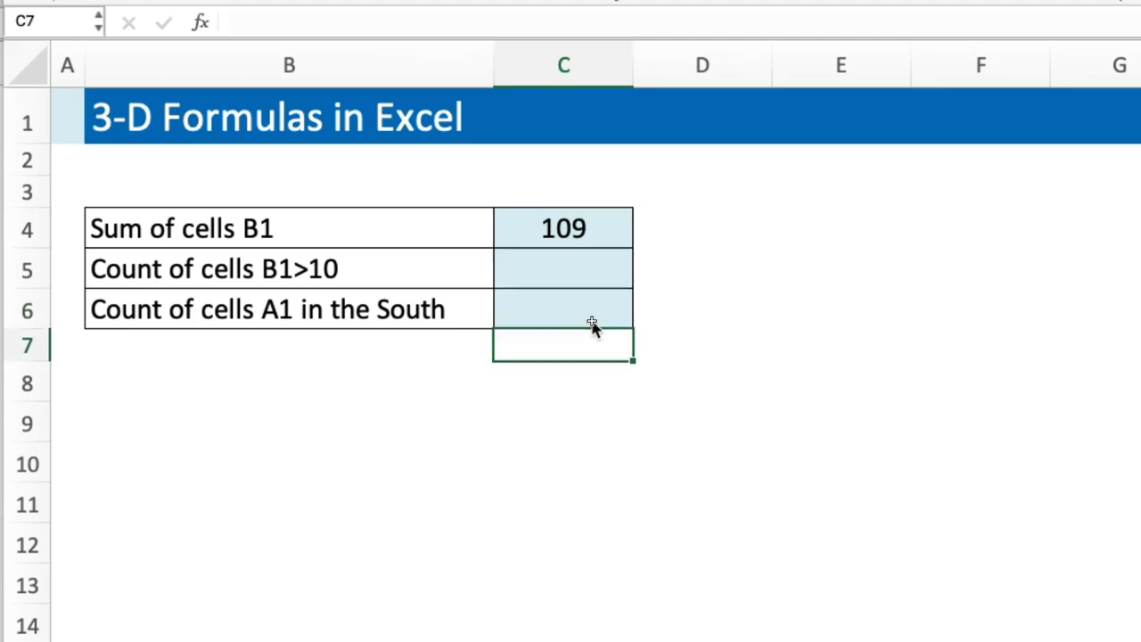
text(=vsta)
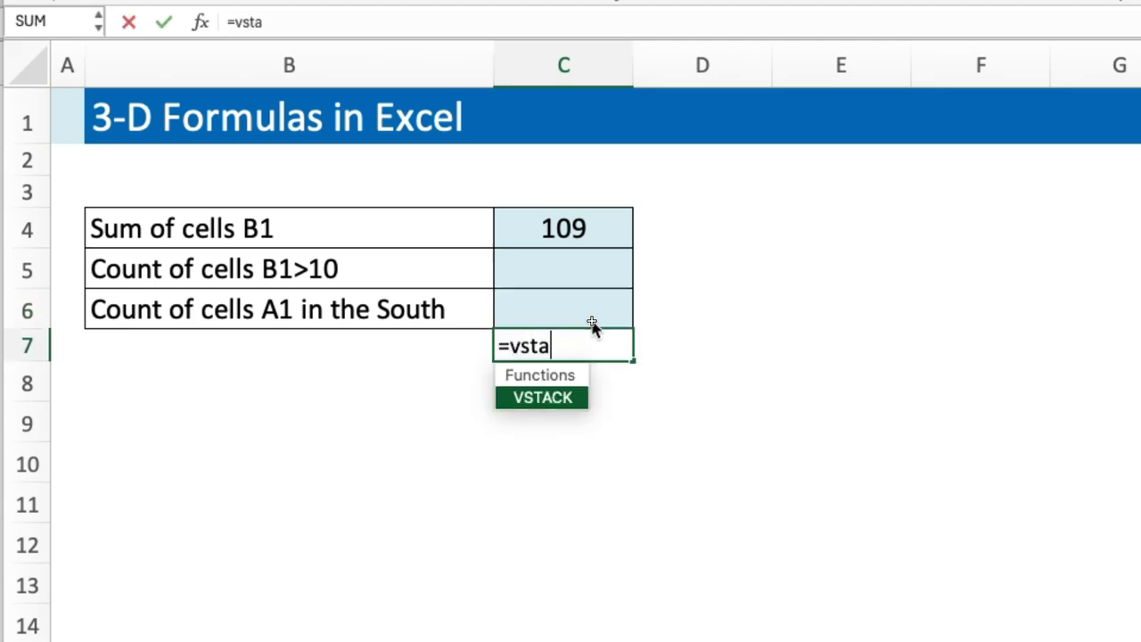
key(Tab)
key(ctrl+Page_Down)
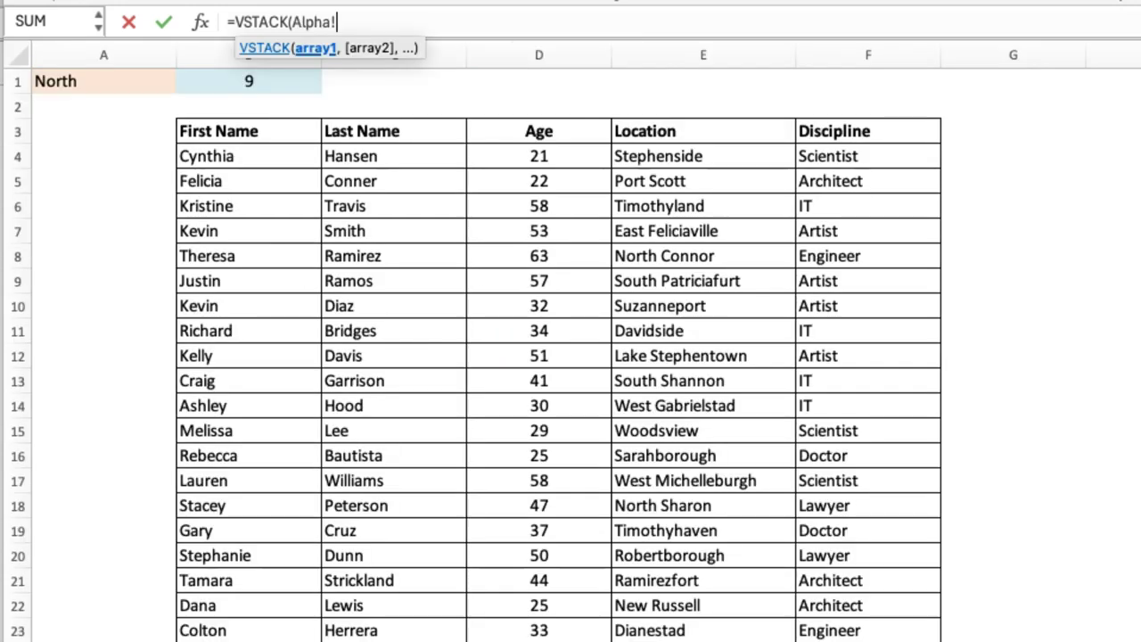
key(ctrl+shift+Page_Down)
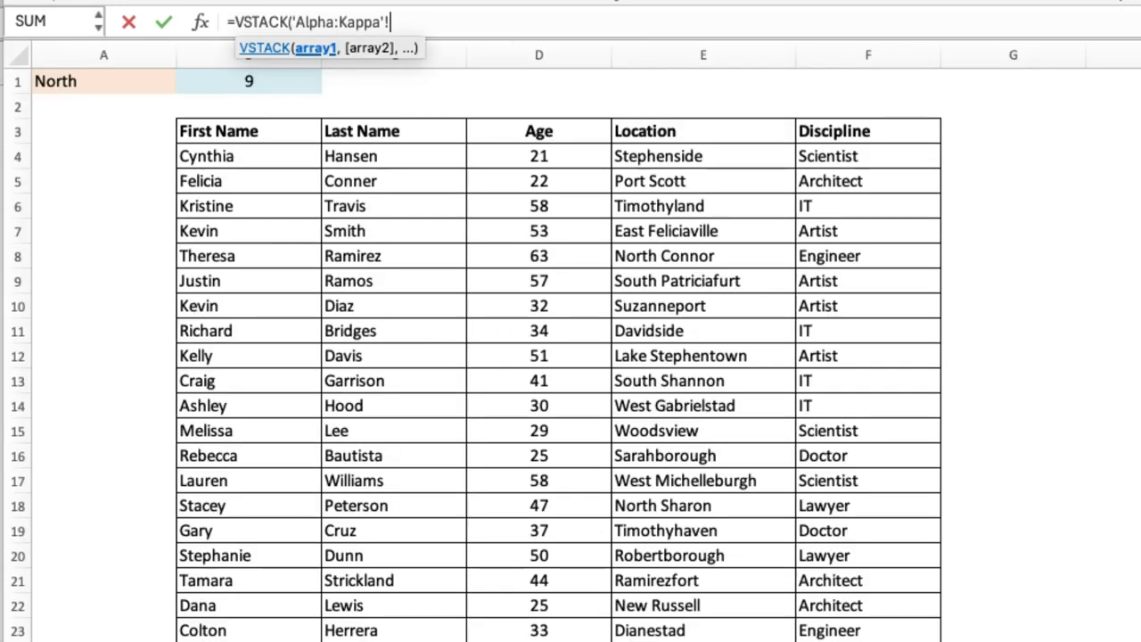
click(116, 80)
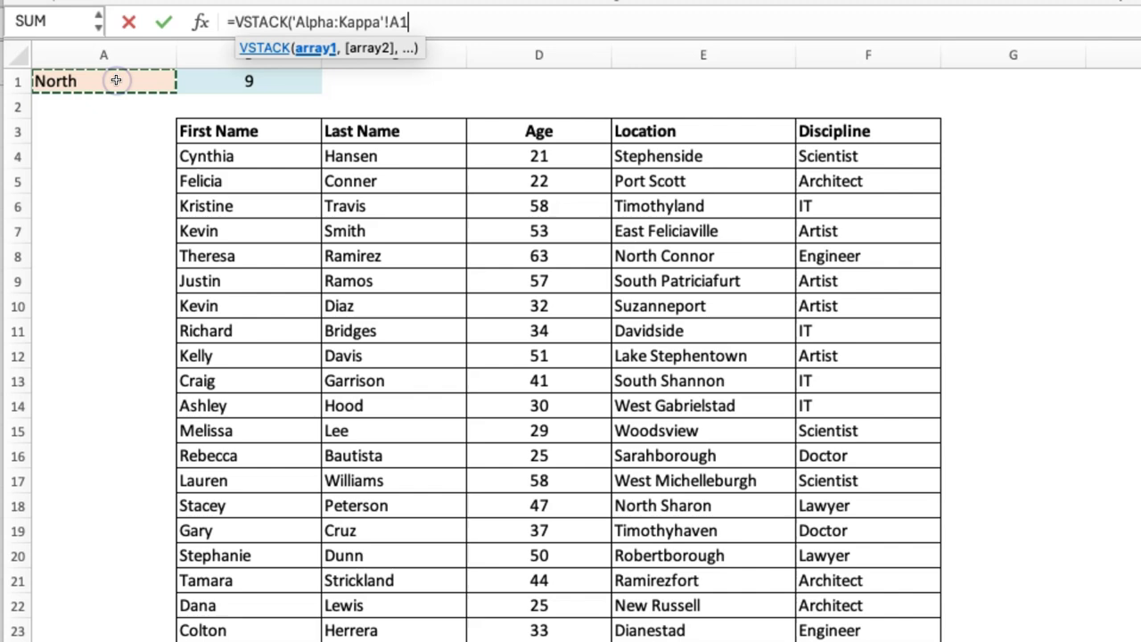
text())
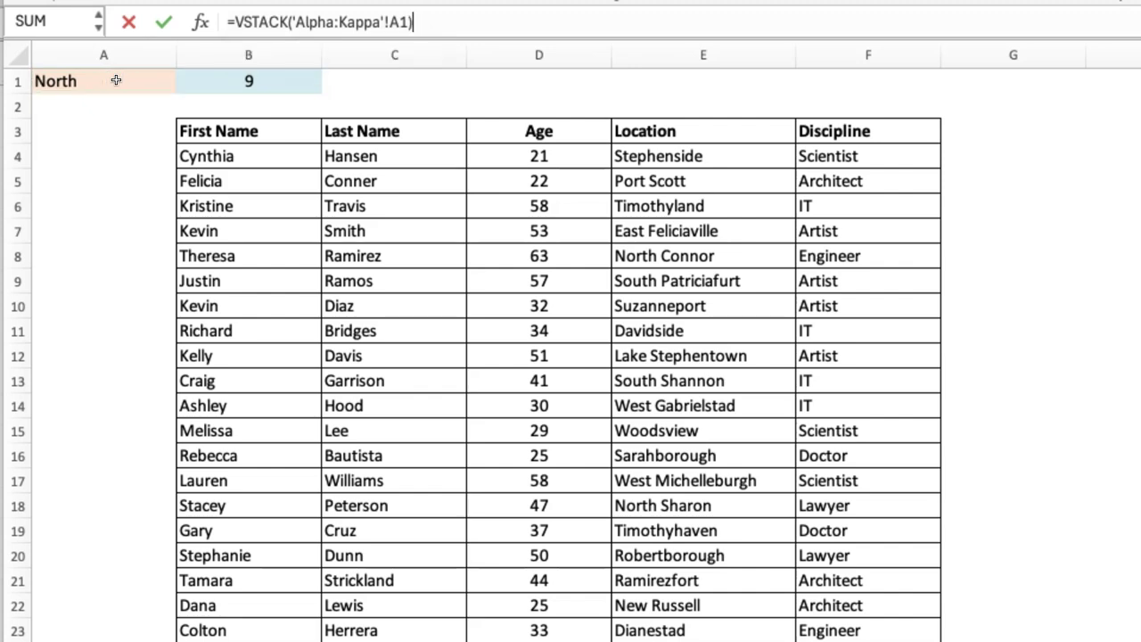
key(Return)
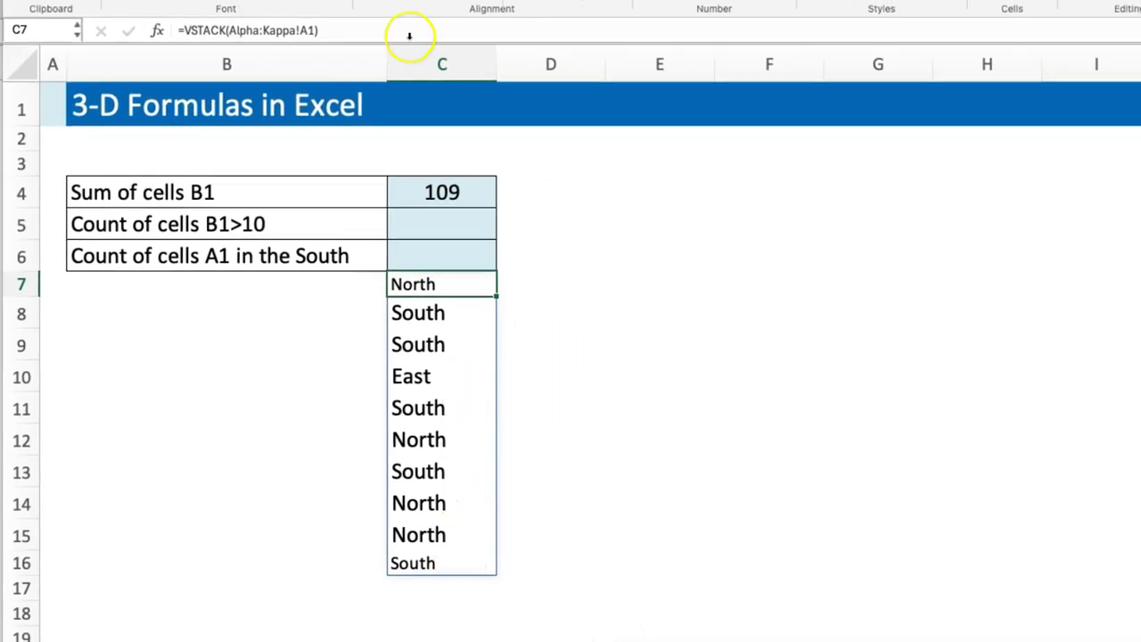
Change C7 to 1*(VSTACK(Alpha:Kappa!A1)="South") so it yields 1s and 0s.
click(347, 30)
text(=)
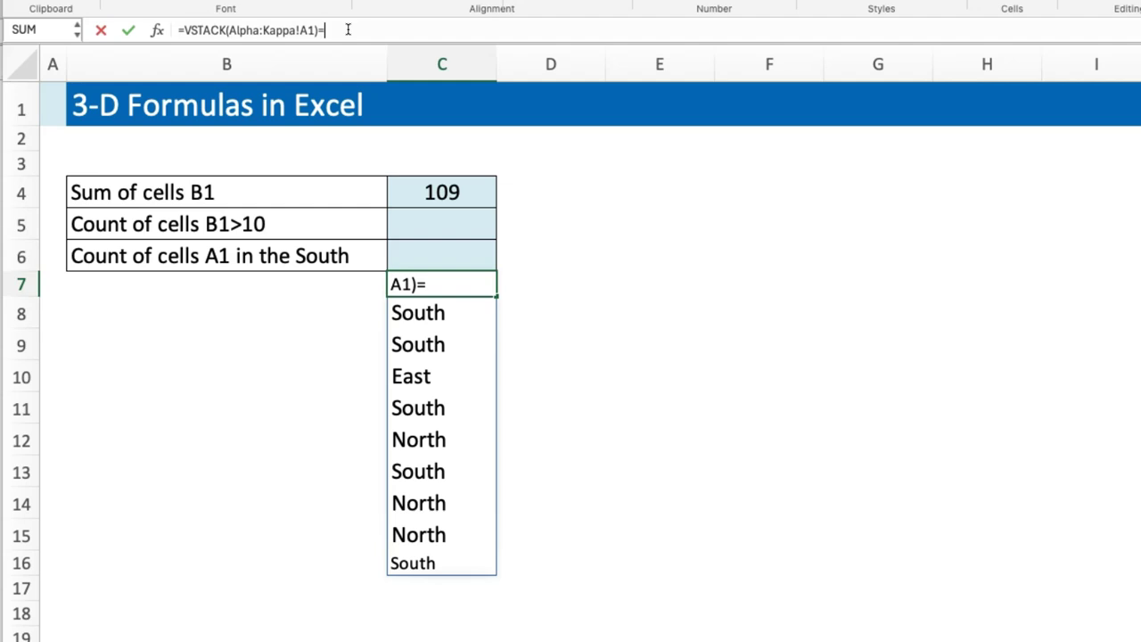
text("South")
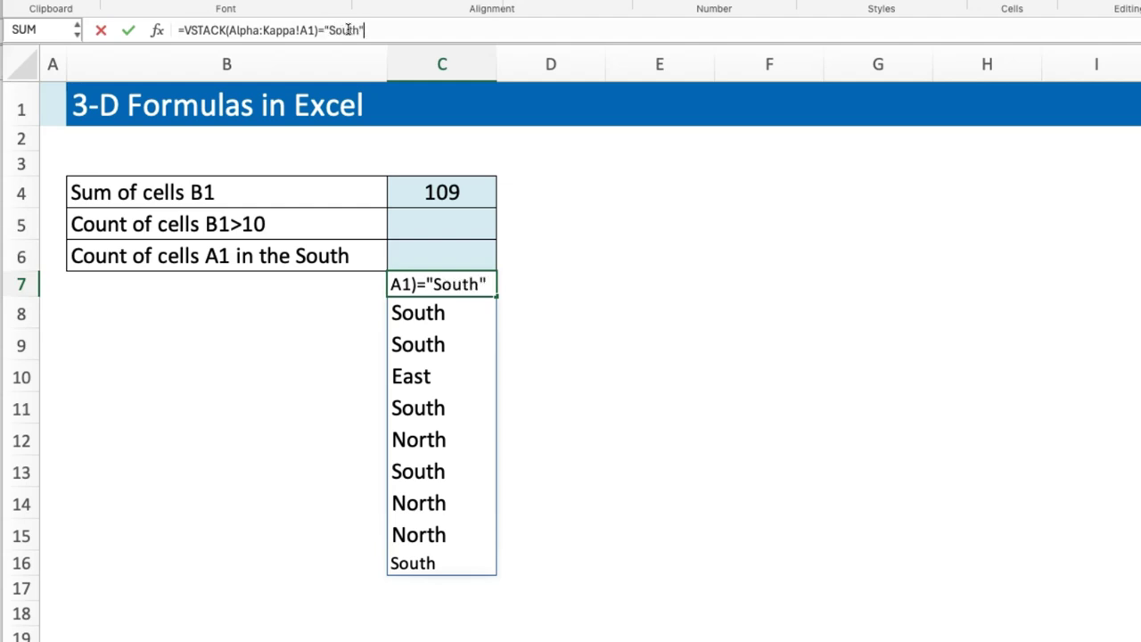
key(Return)
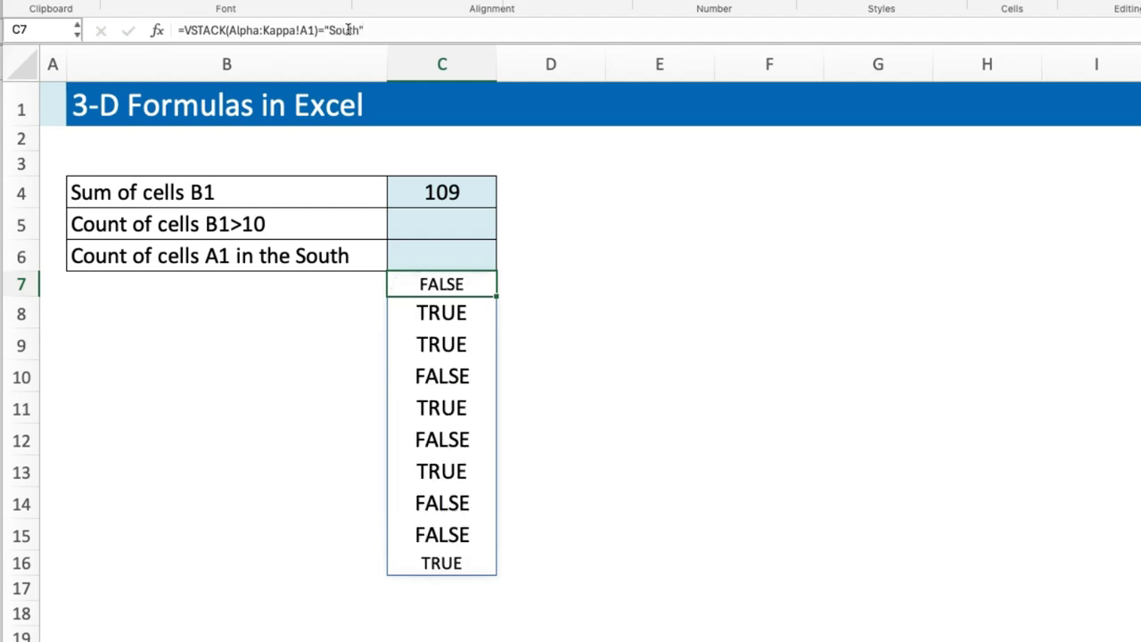
click(185, 31)
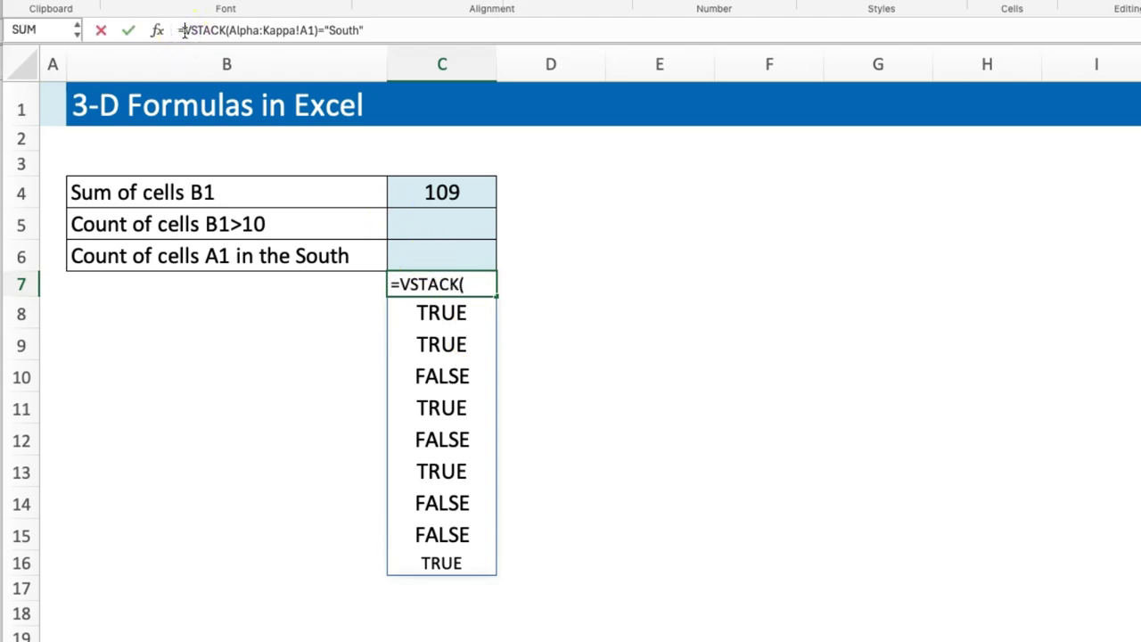
text(1*()
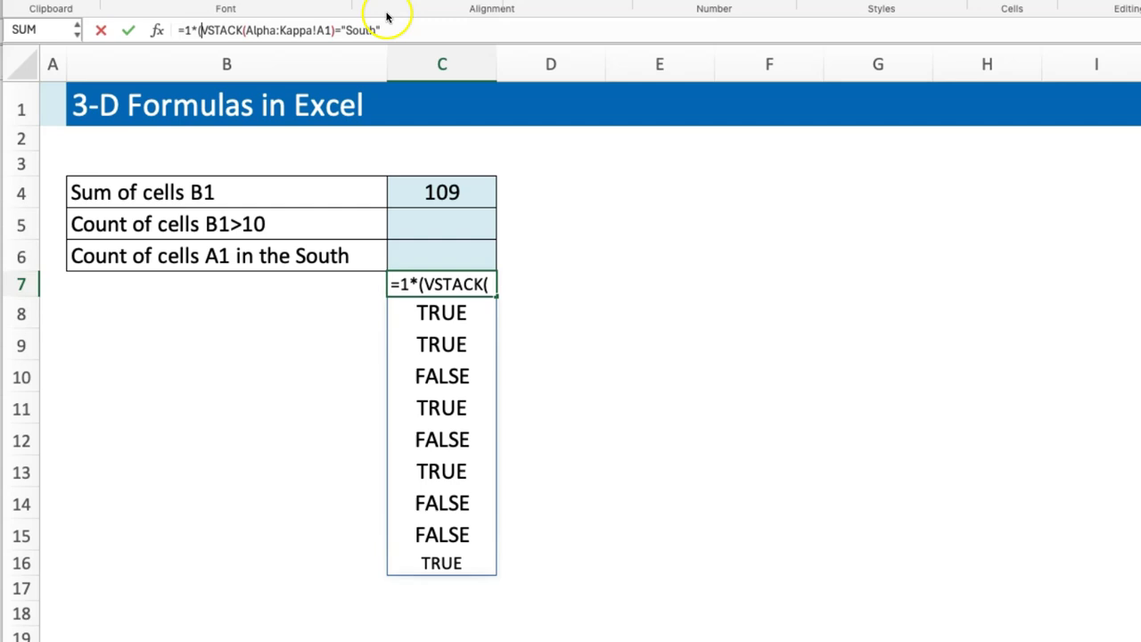
click(403, 32)
text())
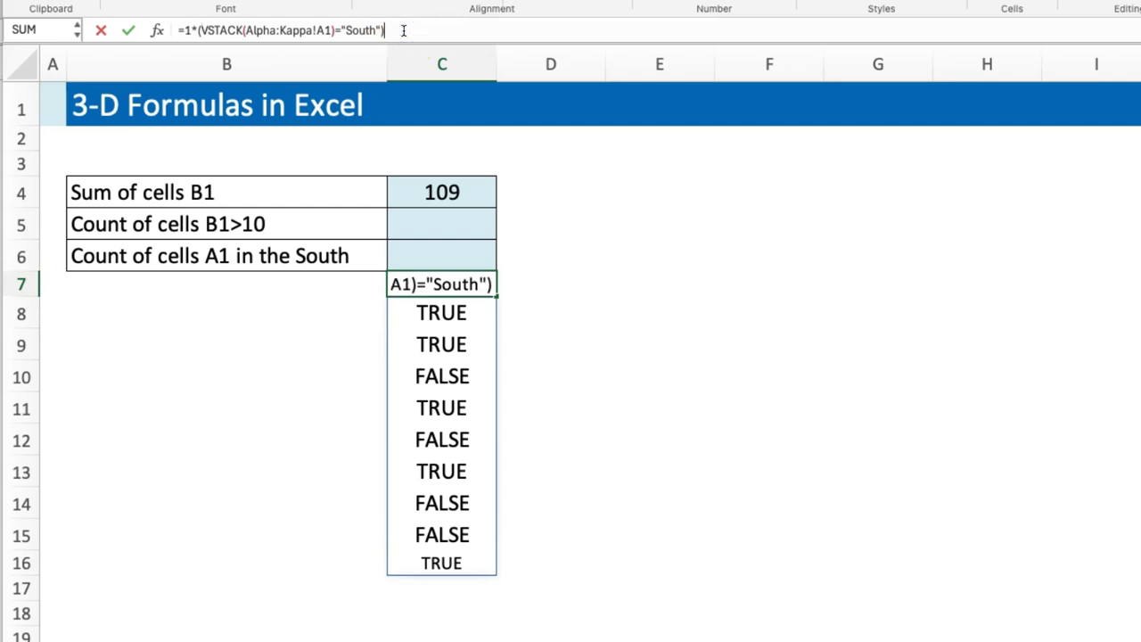
key(ctrl+Return)
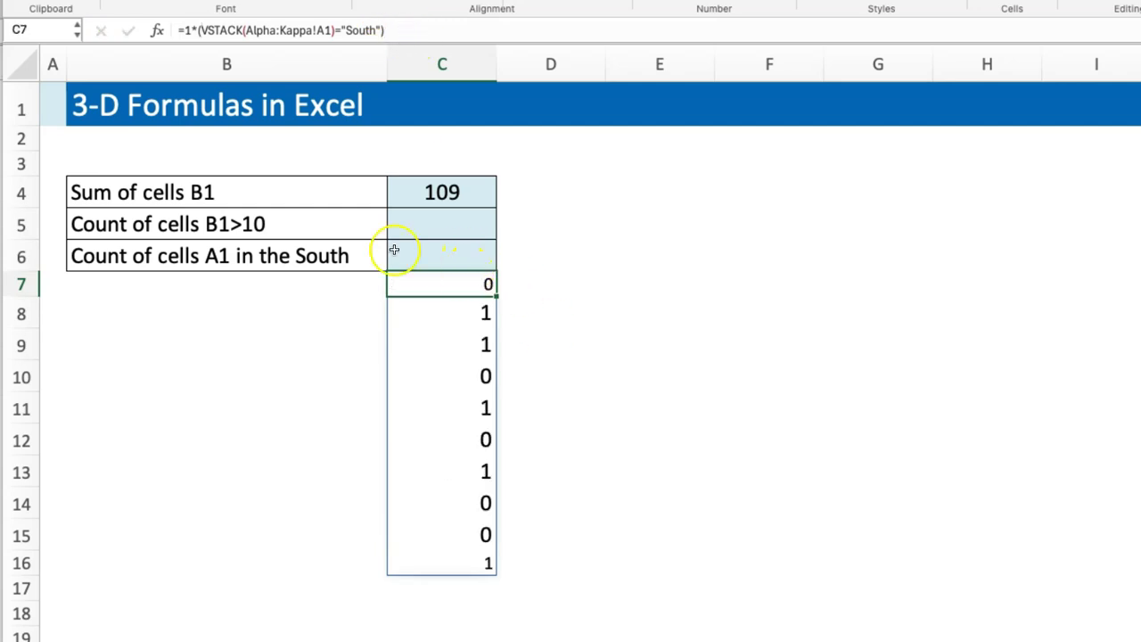
Wrap the C7 formula in SUM to show 5 South regions, and centre the result.
click(184, 30)
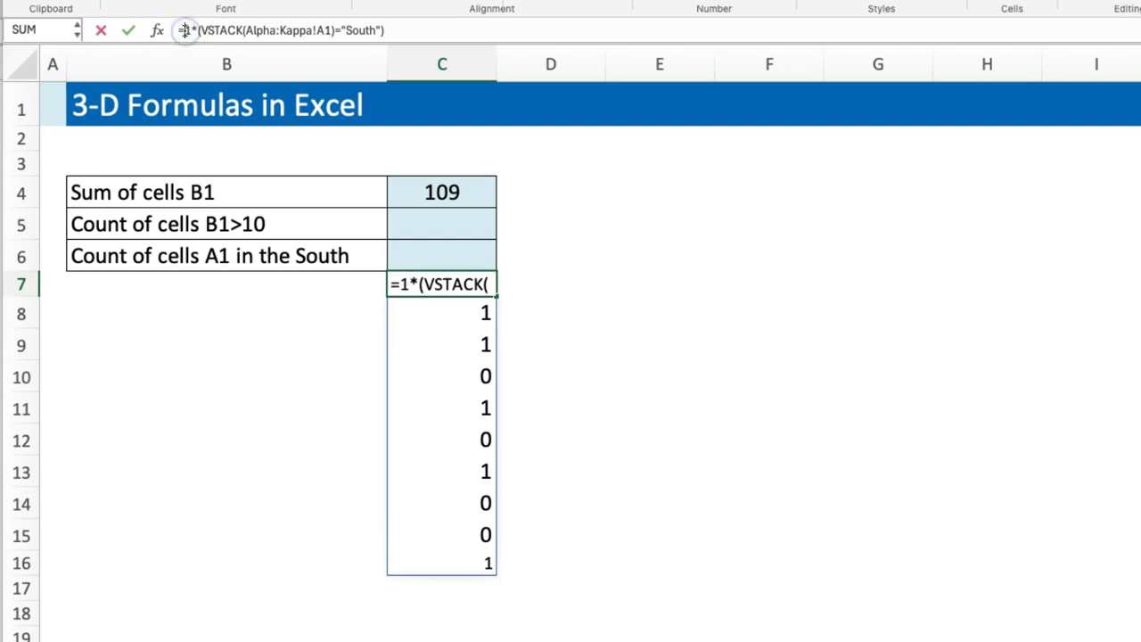
text(sum)
key(Tab)
click(457, 284)
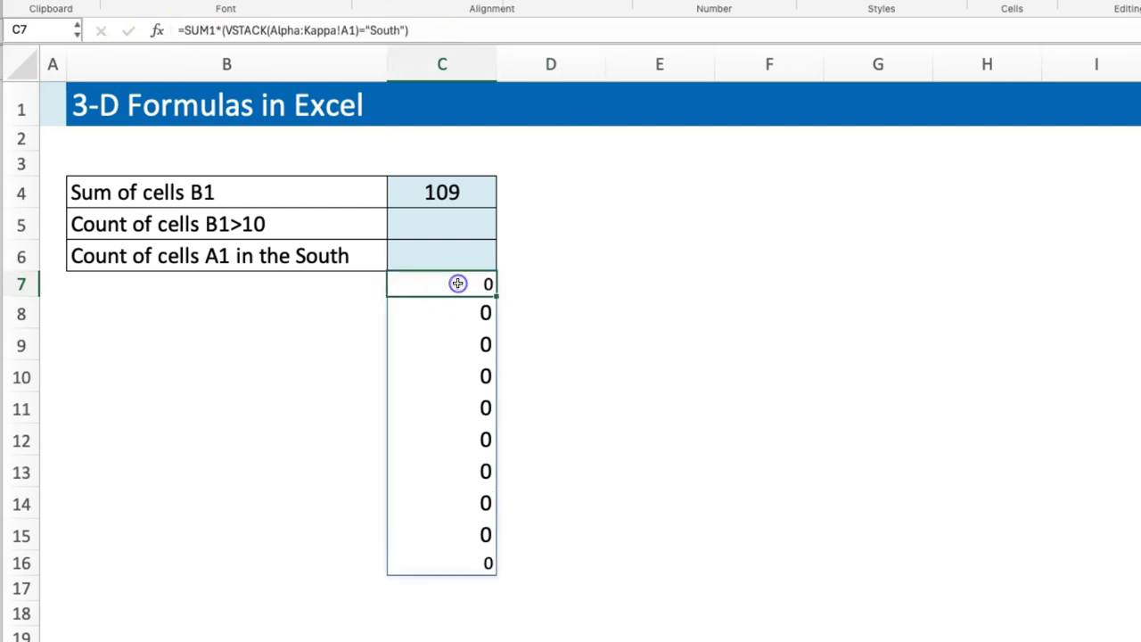
click(209, 30)
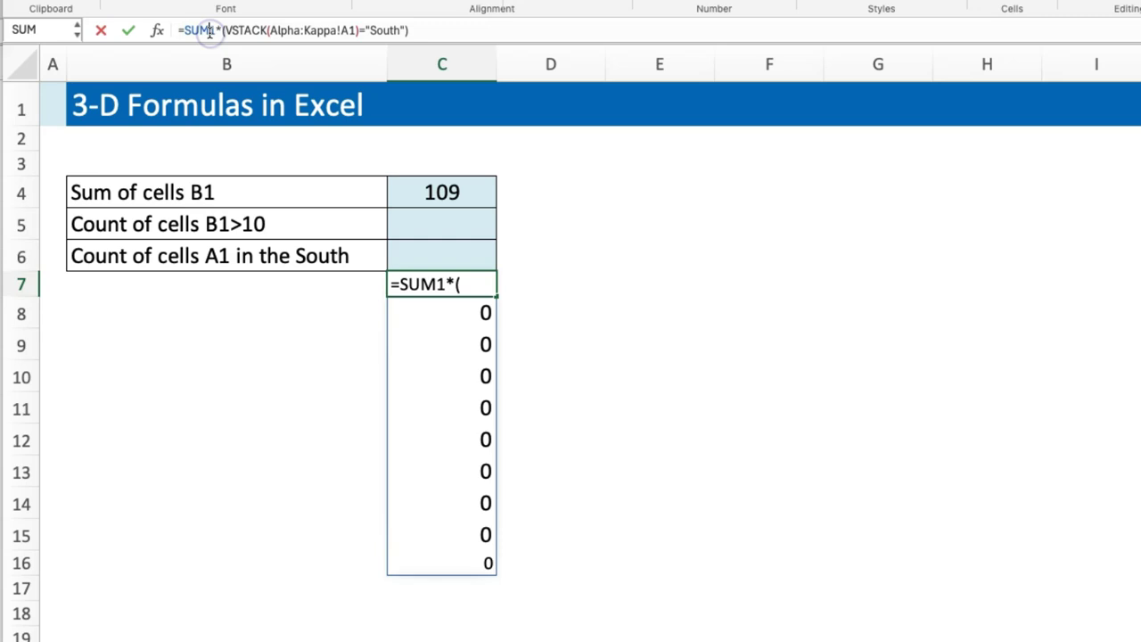
text(()
click(453, 31)
text())
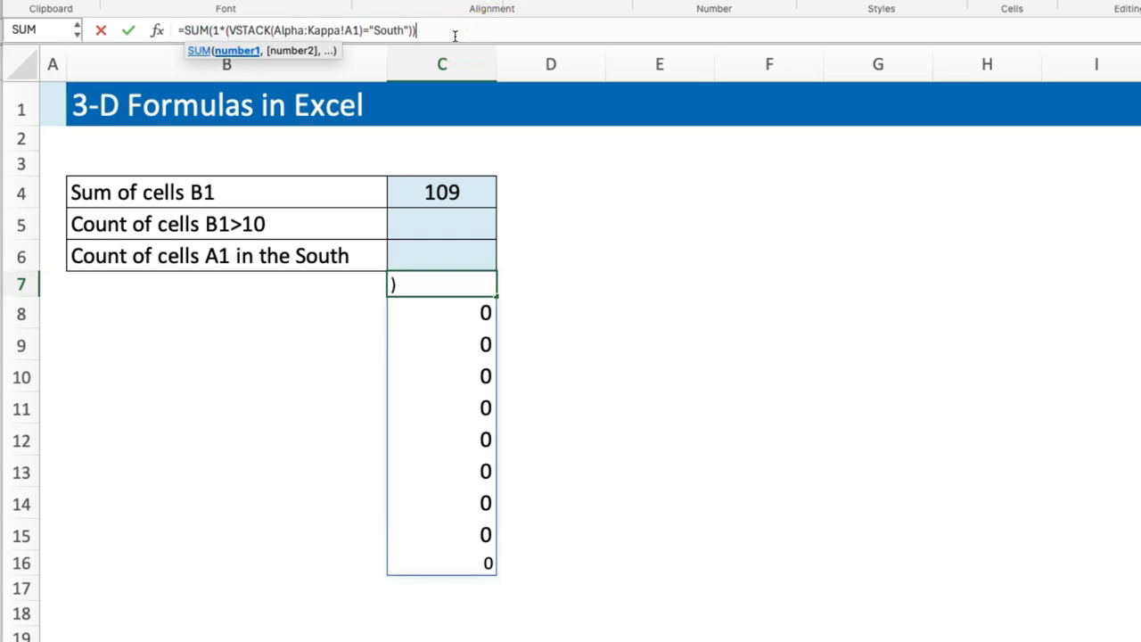
key(ctrl+Return)
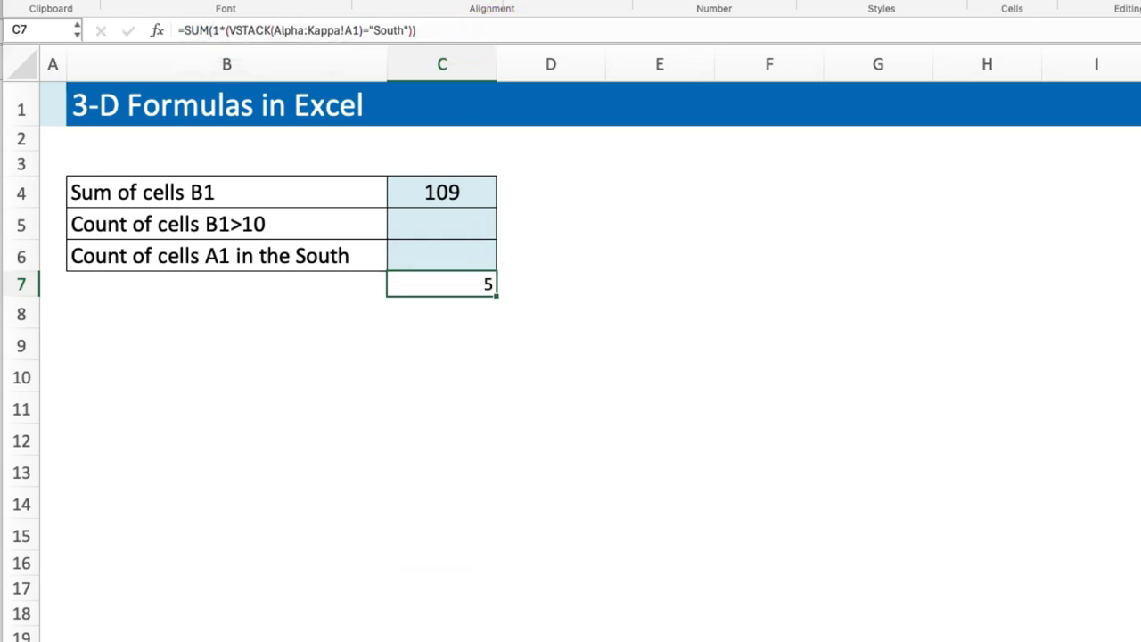
key(super+e)
Enter =SUM(1*(VSTACK('Alpha:Kappa'!B1)>10)) in C5, returning 4.
click(449, 227)
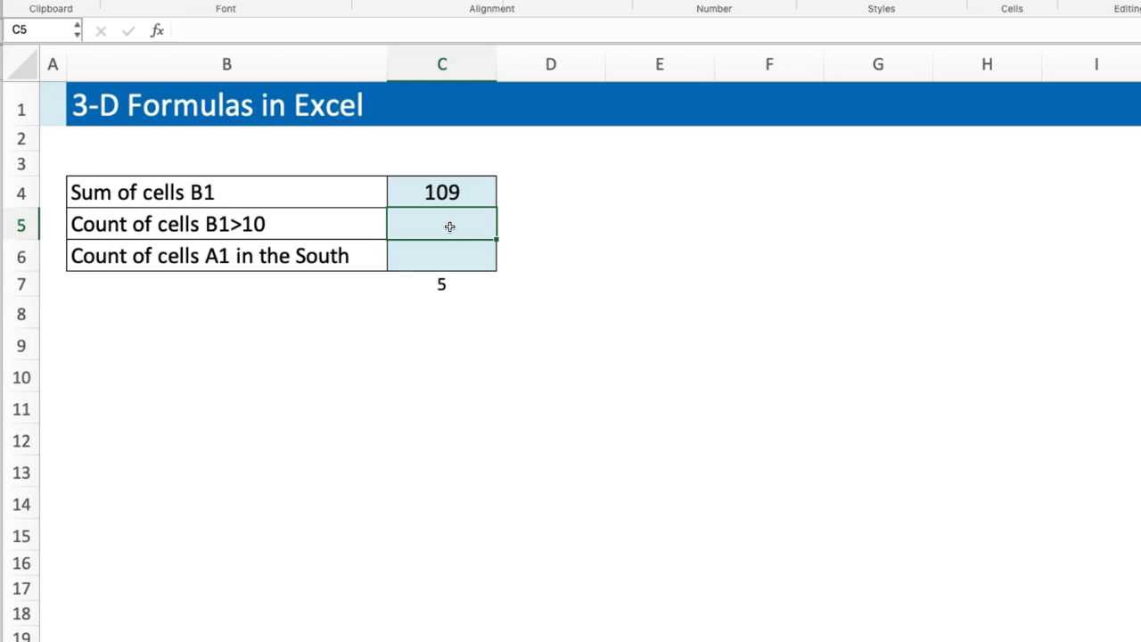
text(=vstack)
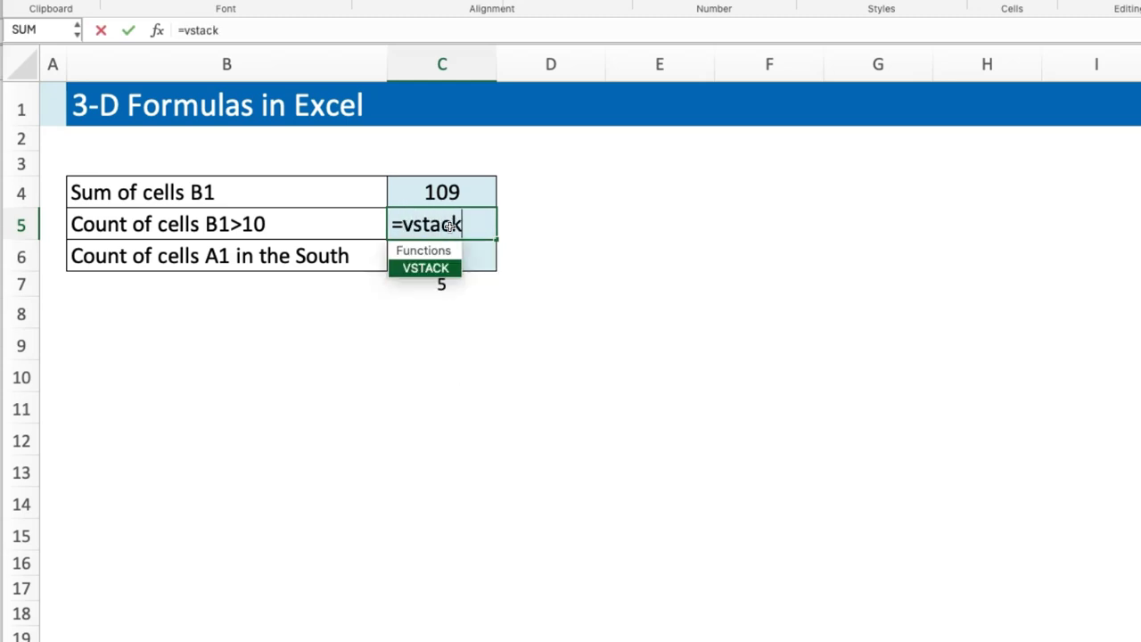
key(Tab)
click(186, 614)
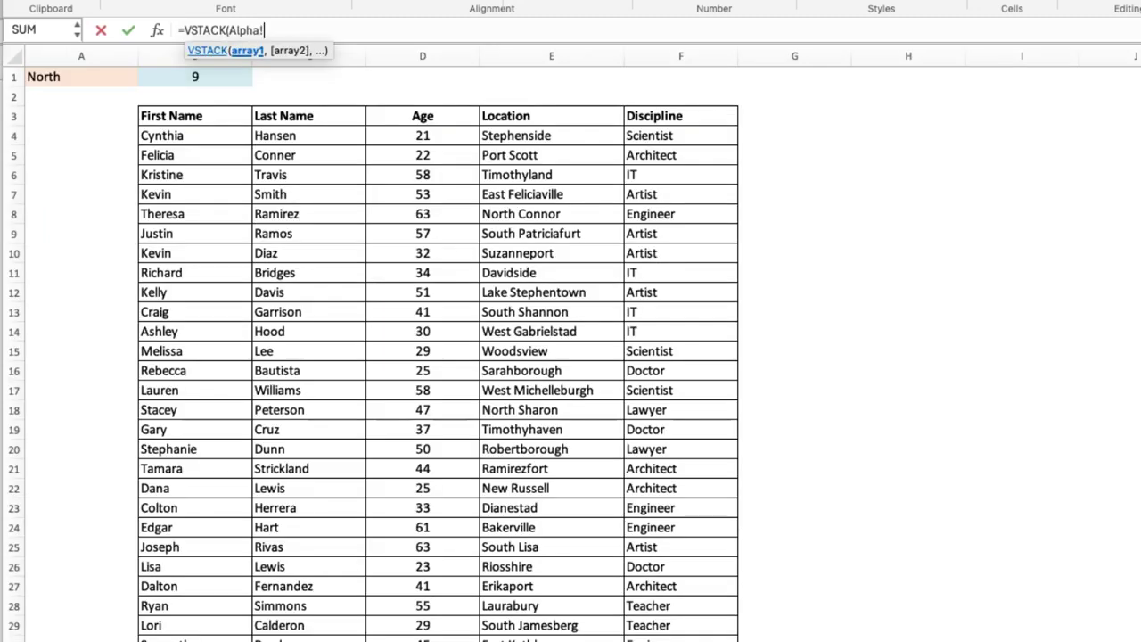
shift+click(579, 614)
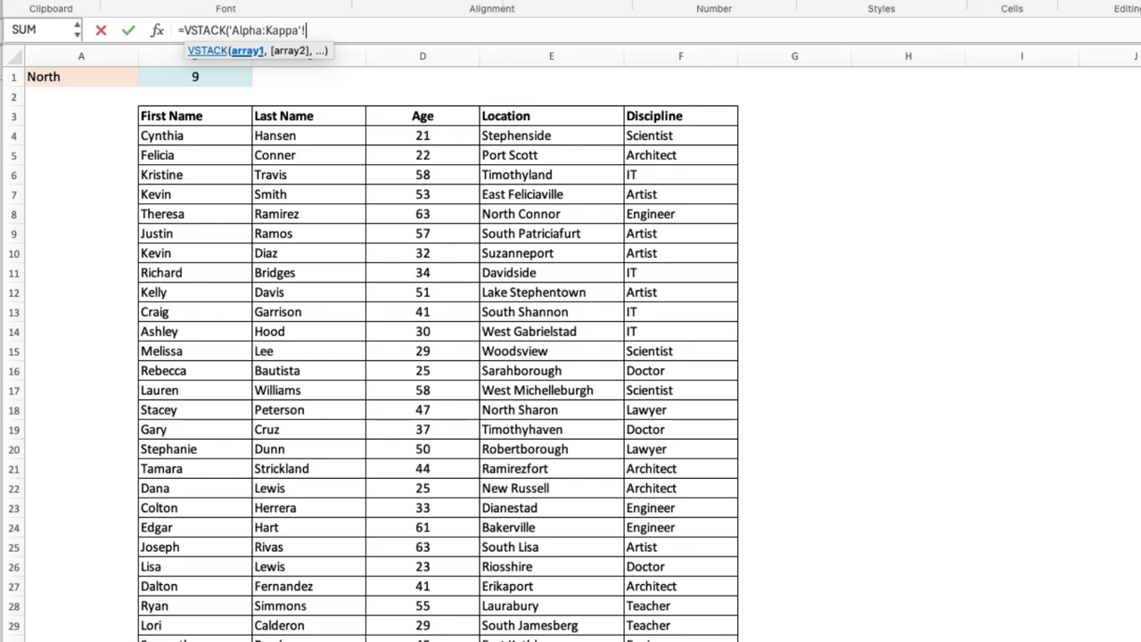
click(233, 78)
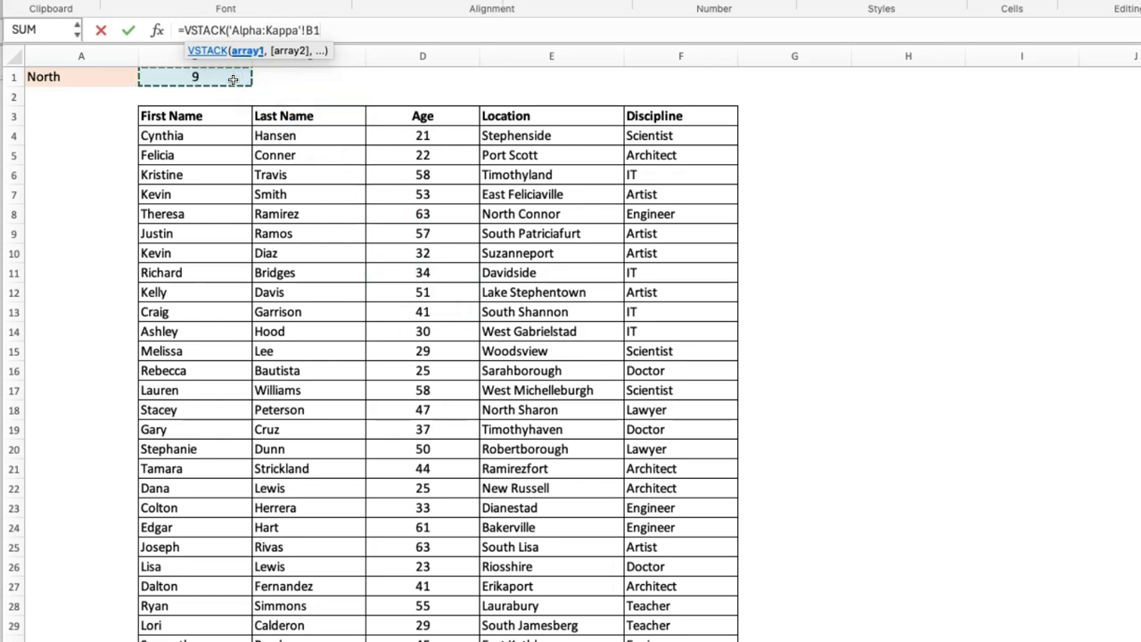
text())
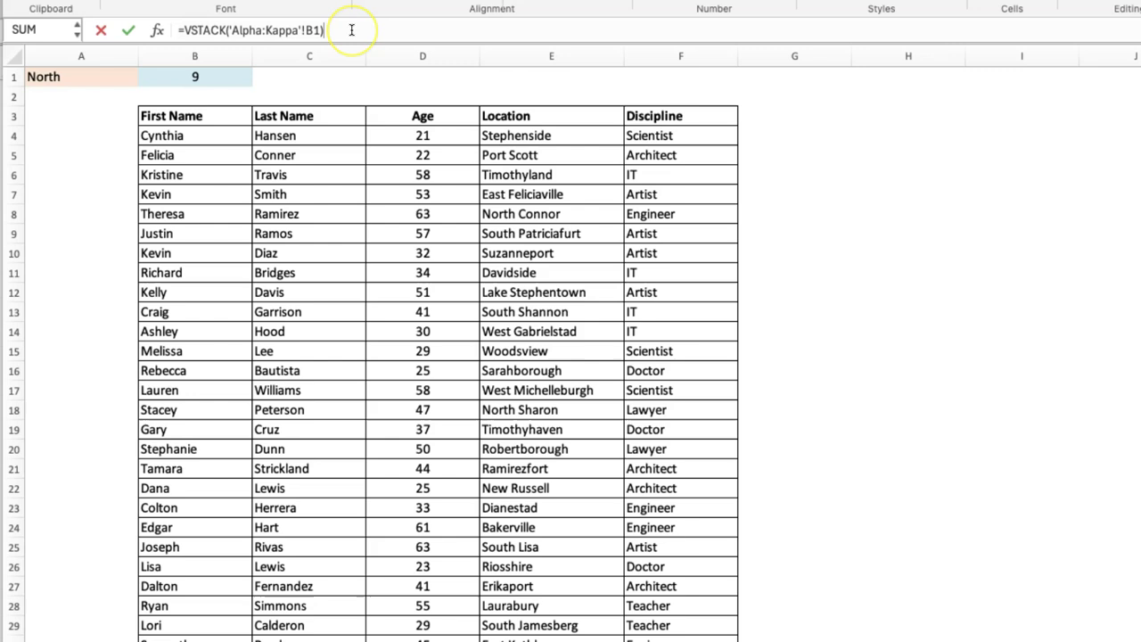
text(>10)
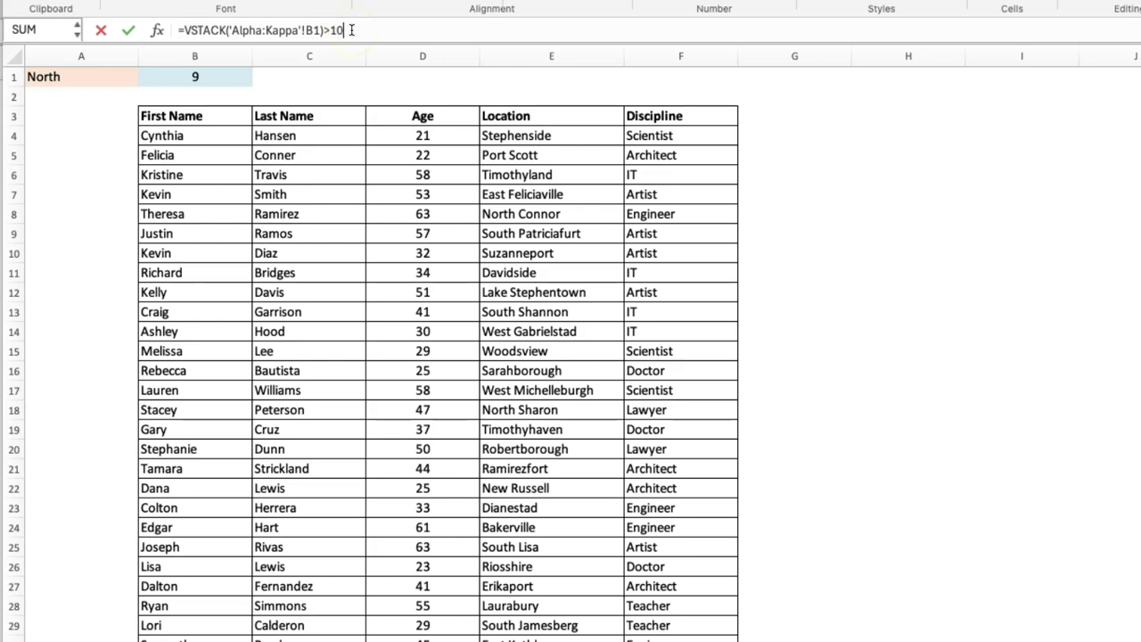
click(184, 31)
text(sum()
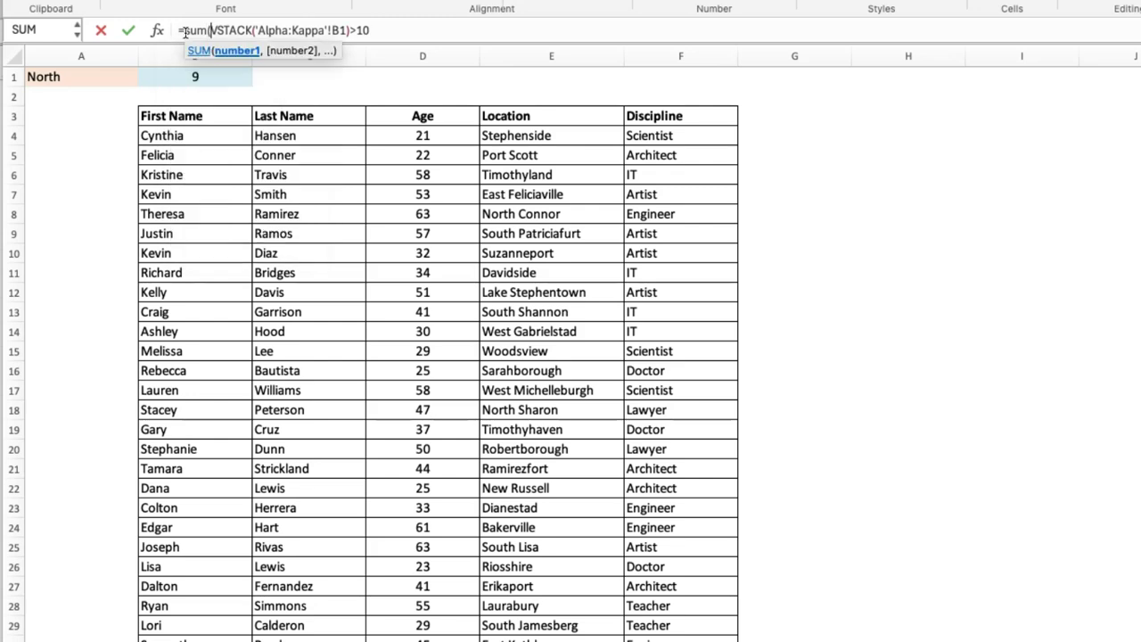
text(1*()
click(415, 32)
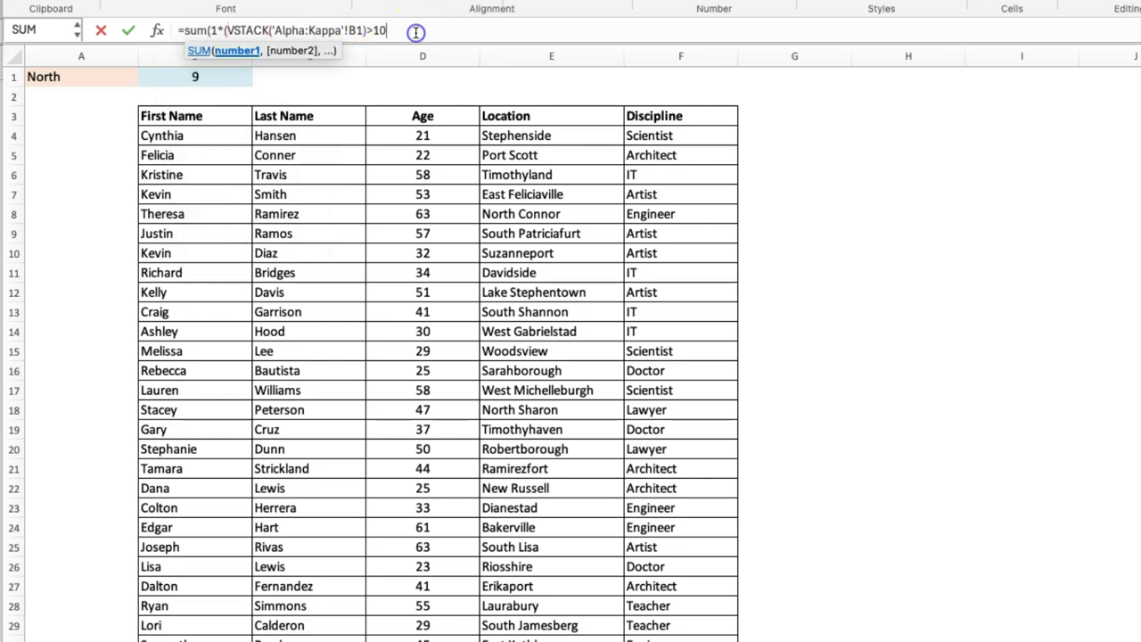
text()))
key(Return)
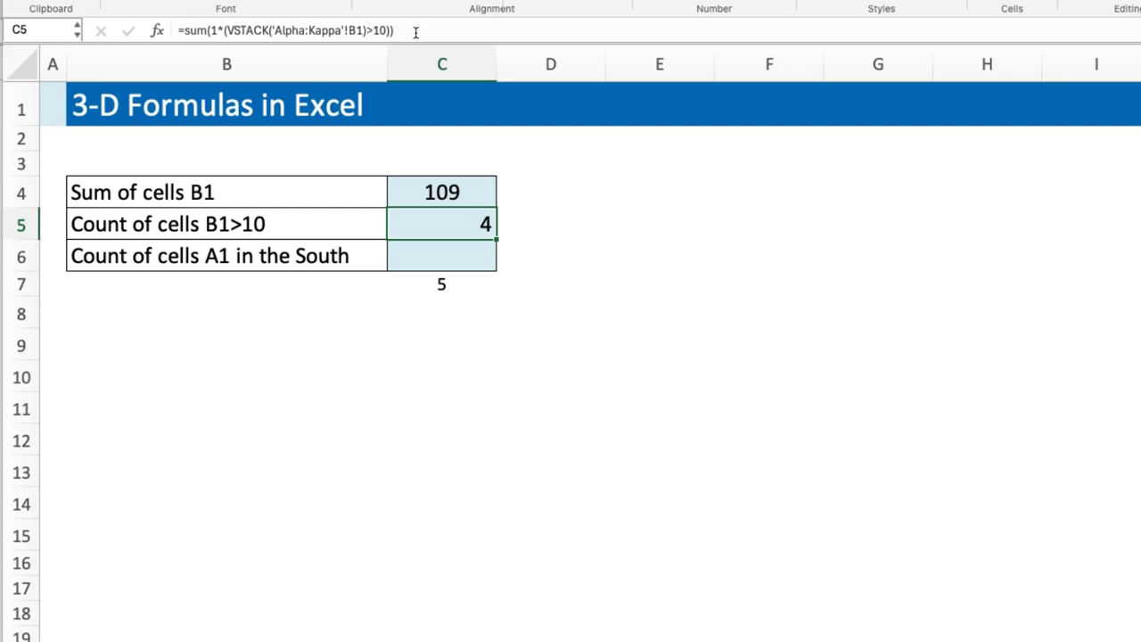